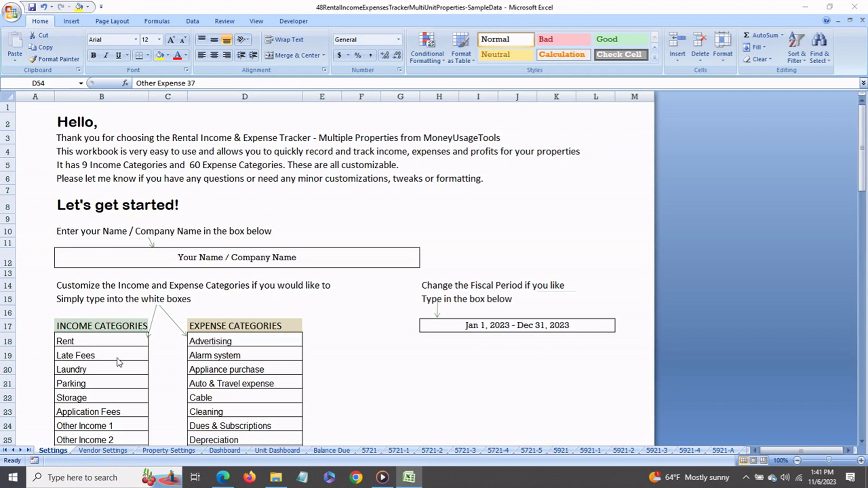
Rename the income category Other Income 1 as "Other Income 12" in the Settings sheet's category list
scroll(118, 359, down, 2)
scroll(199, 366, up, 2)
scroll(199, 367, down, 1)
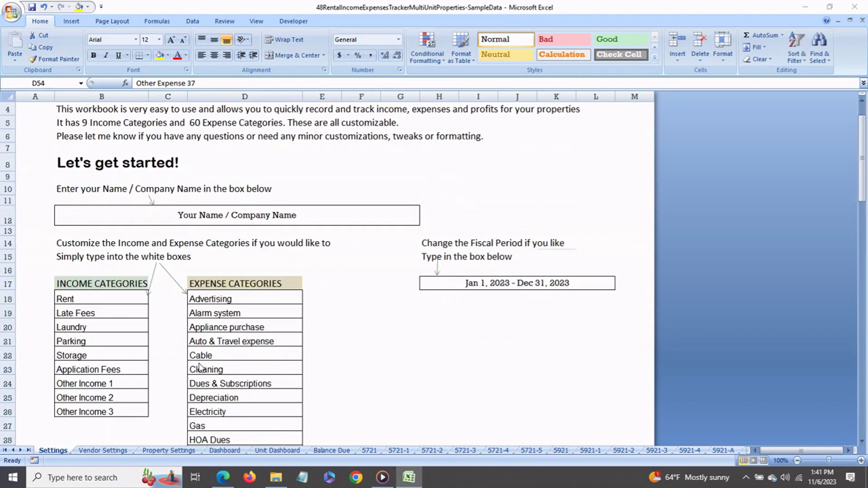
click(125, 386)
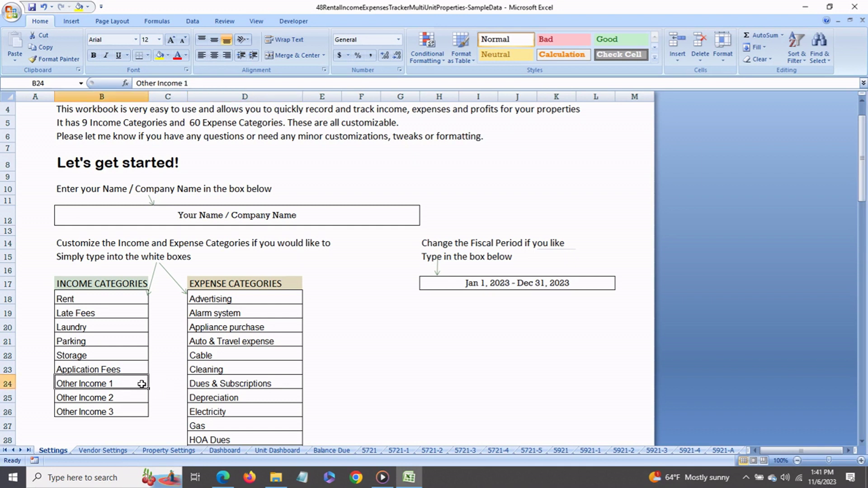
text(Other Income )
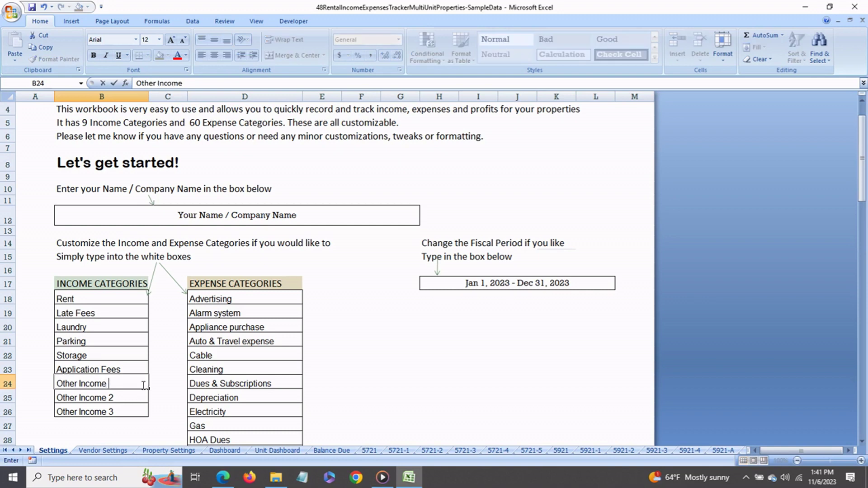
text(12)
key(Return)
Rename the expense category Other Expense 37 as "Pool Expenses"
scroll(245, 386, down, 3)
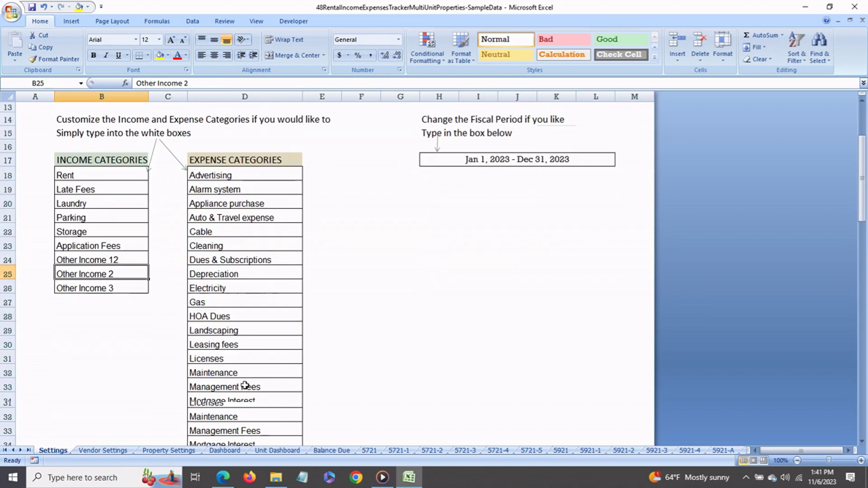
scroll(245, 386, down, 6)
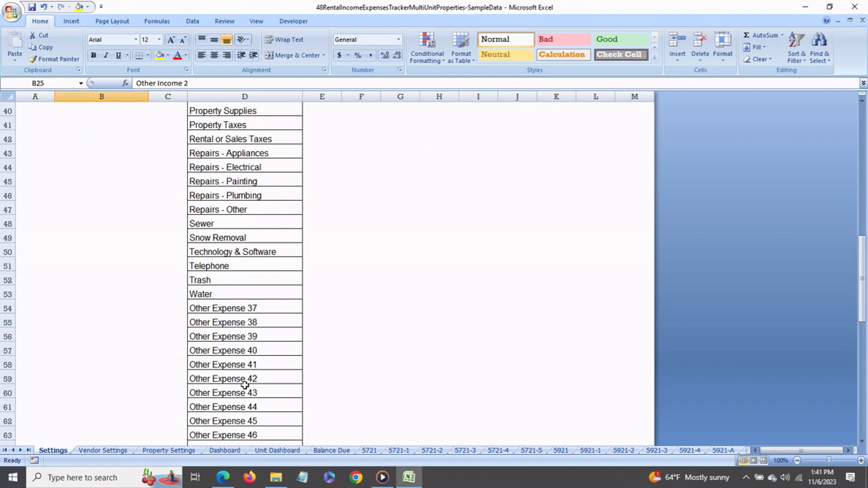
click(258, 309)
text(Pool Expense)
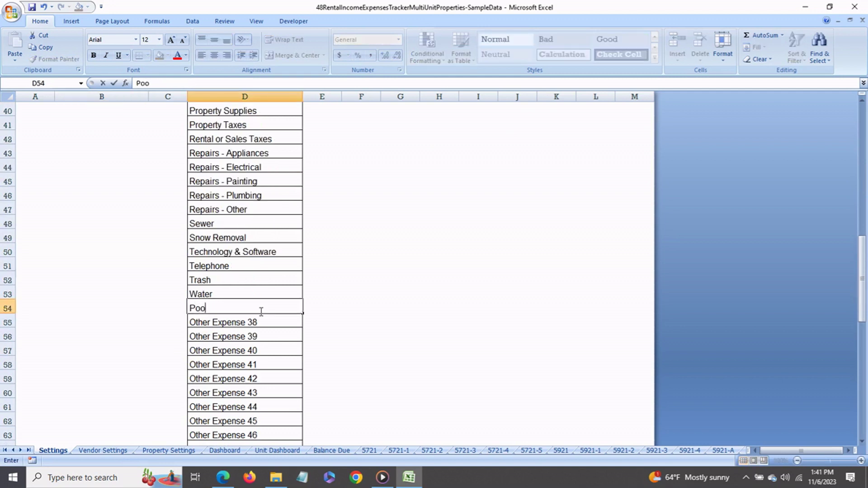
text(s)
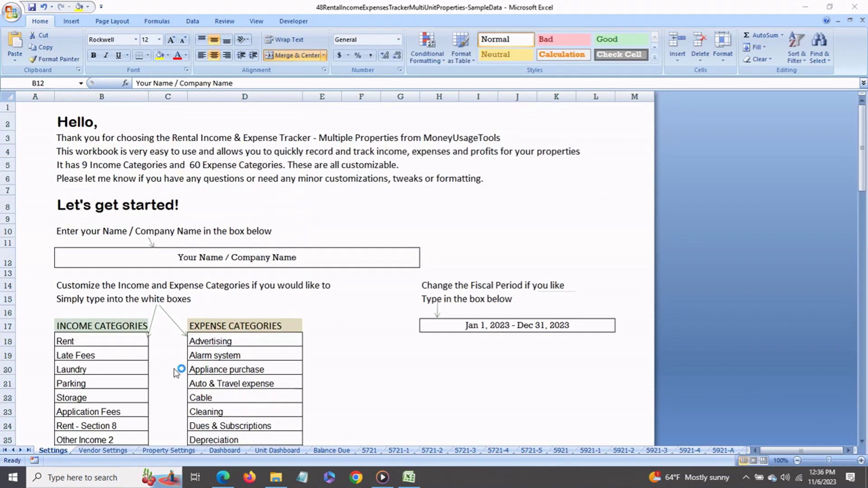
On the Vendor Settings sheet, replace the Vendor 1 entry with "Home Depot"
click(92, 451)
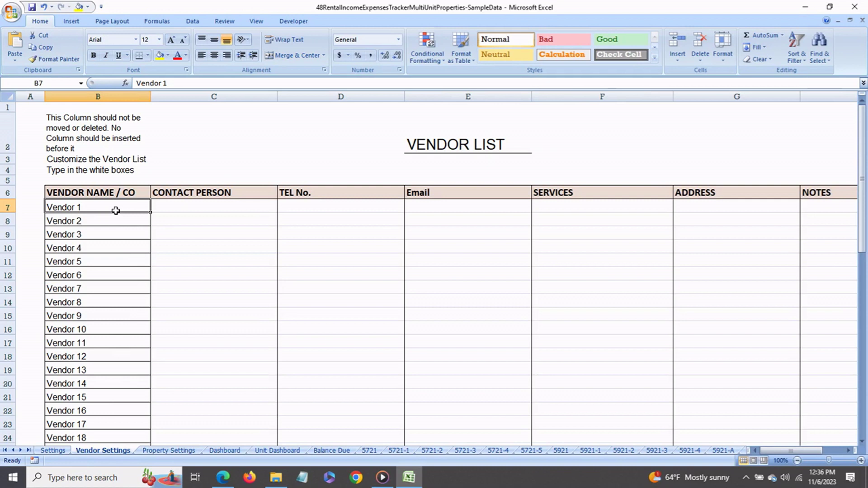
text(Hom)
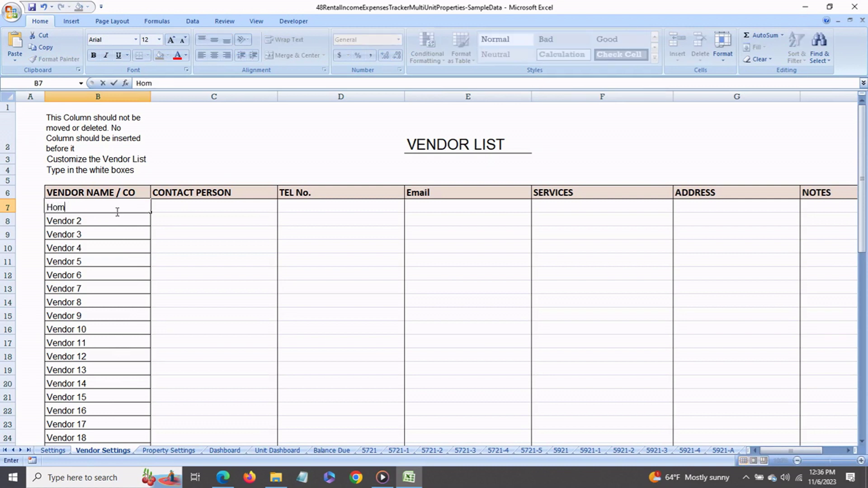
text(e Depot)
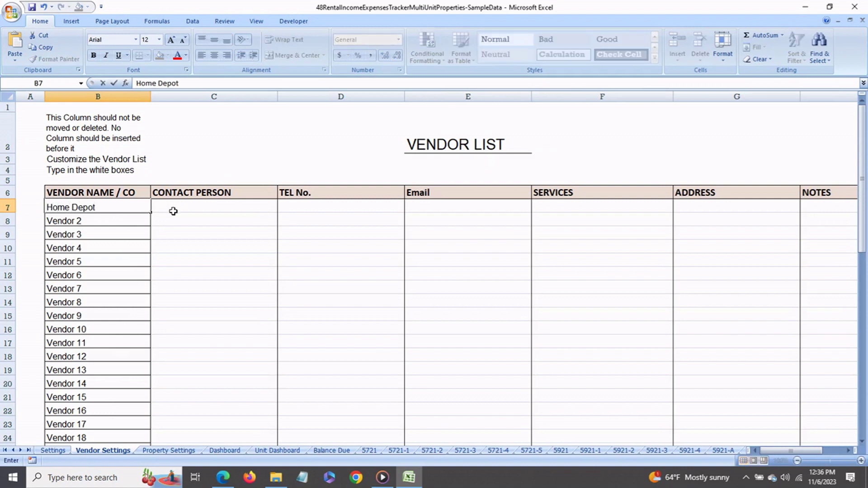
click(184, 206)
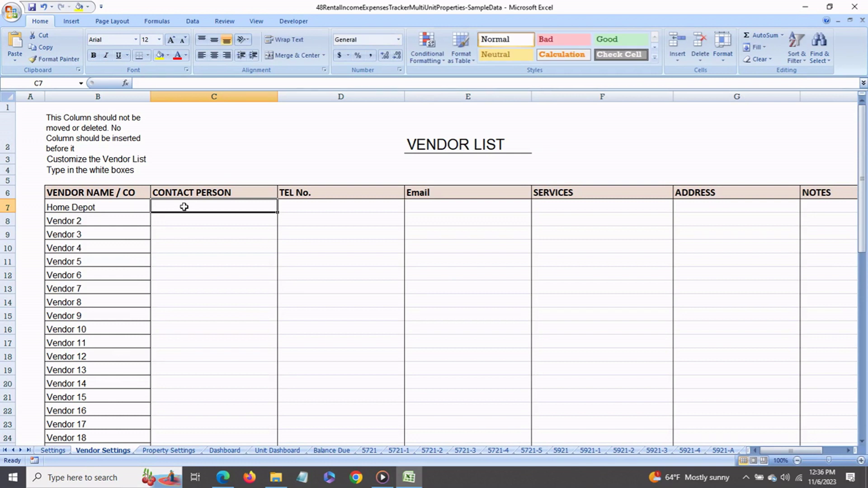
Replace Vendor 2 with "PSEG" and Vendor 3 with "Ace Hardware" in the vendor list
click(120, 226)
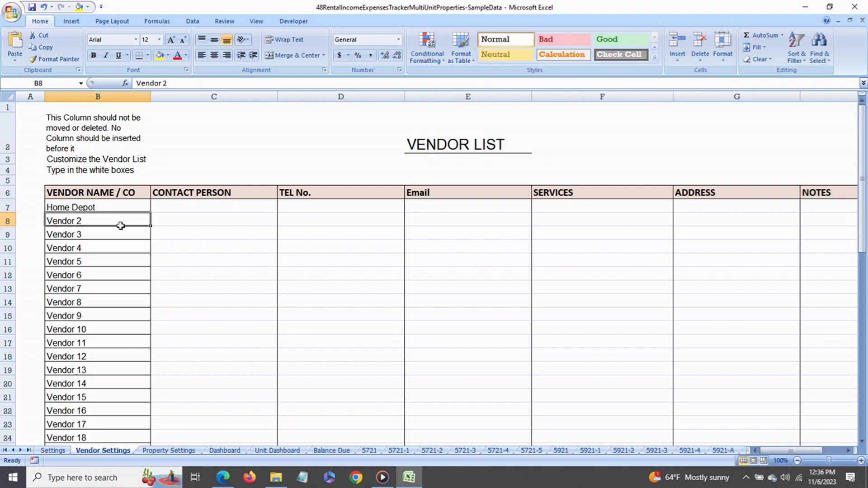
text(PSEG)
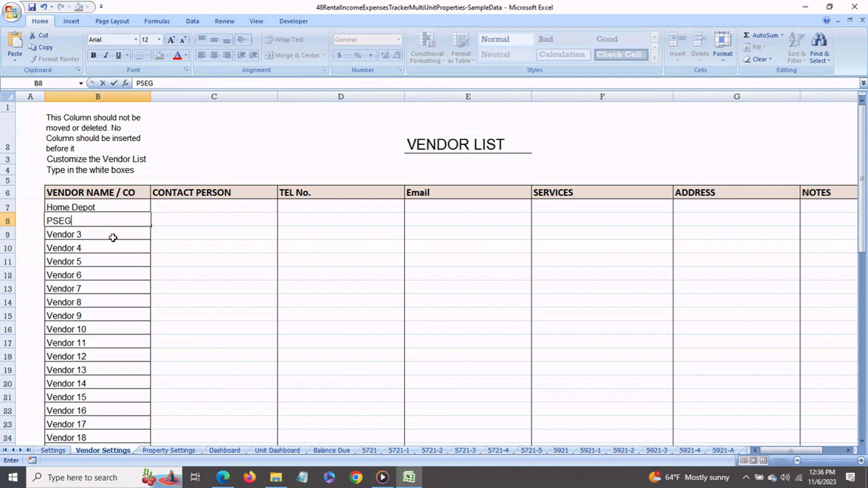
click(110, 240)
text(Ace Hard)
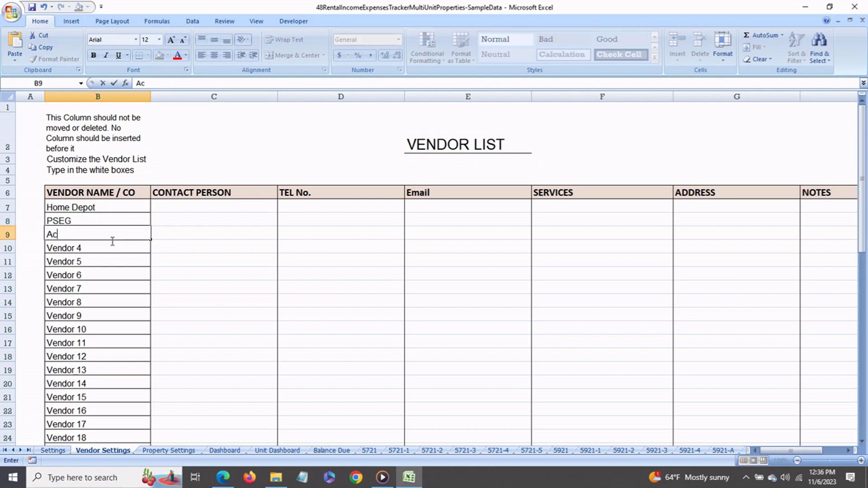
text(ware)
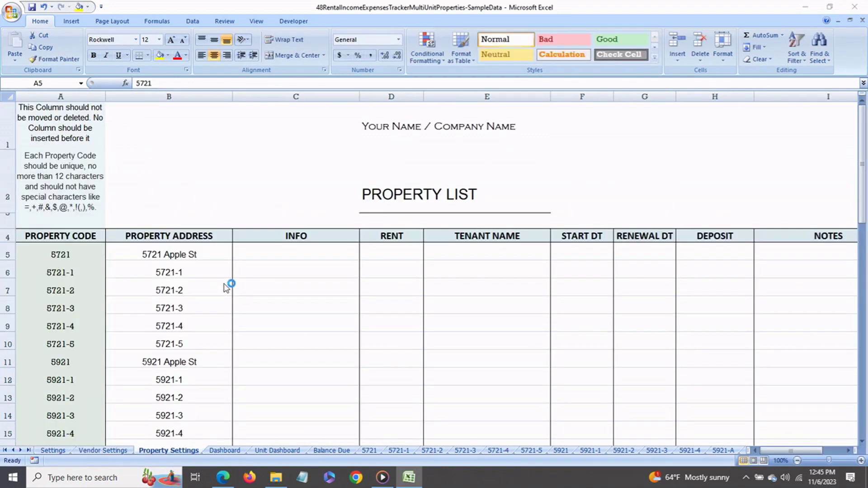
Examine the property codes of building 5721 and its units 5721-1 through 5721-5 in the property list
click(211, 256)
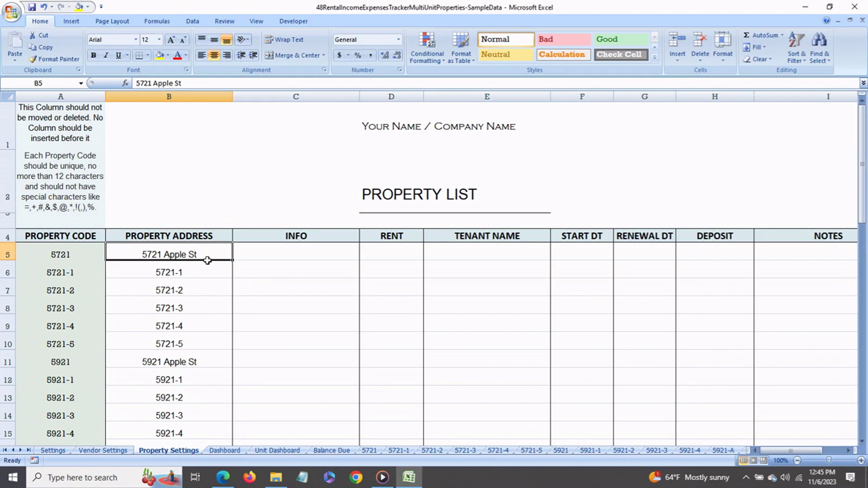
click(87, 259)
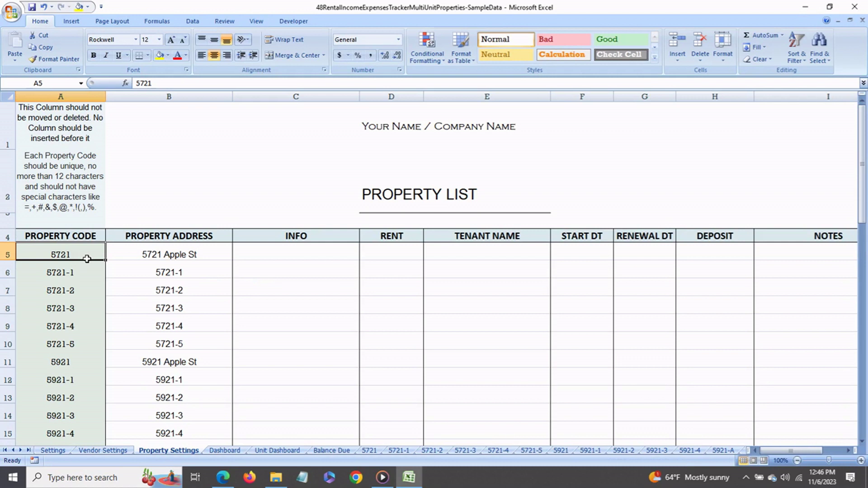
click(87, 273)
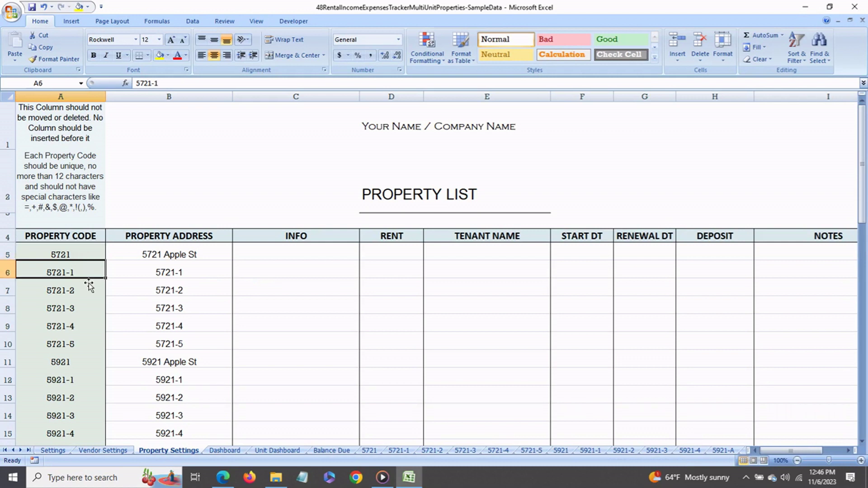
click(90, 294)
click(92, 312)
click(92, 324)
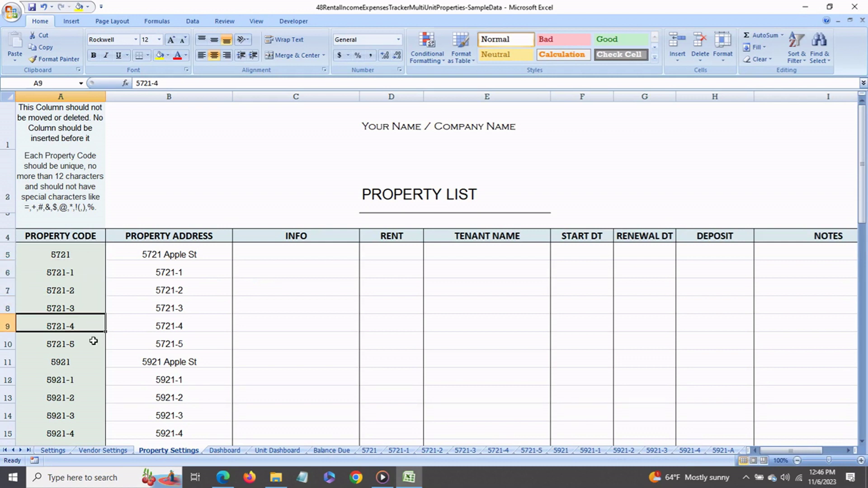
click(92, 344)
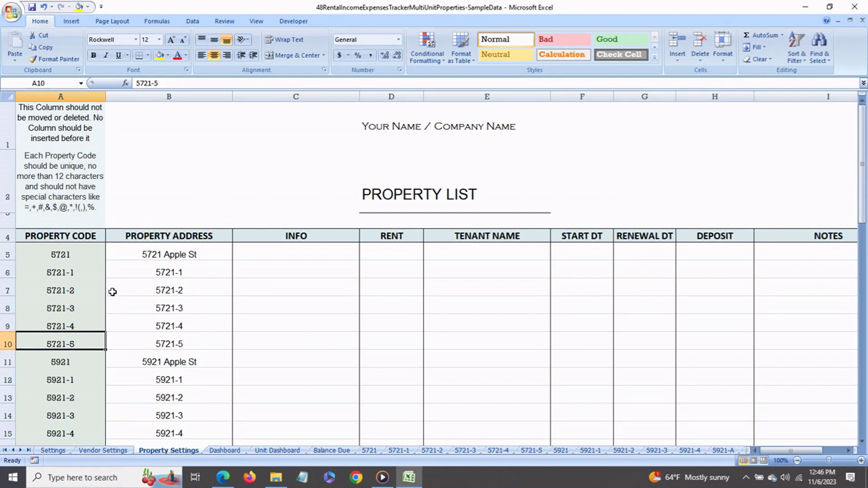
Examine how the property address column lists building 5721 followed by each of its units
click(182, 260)
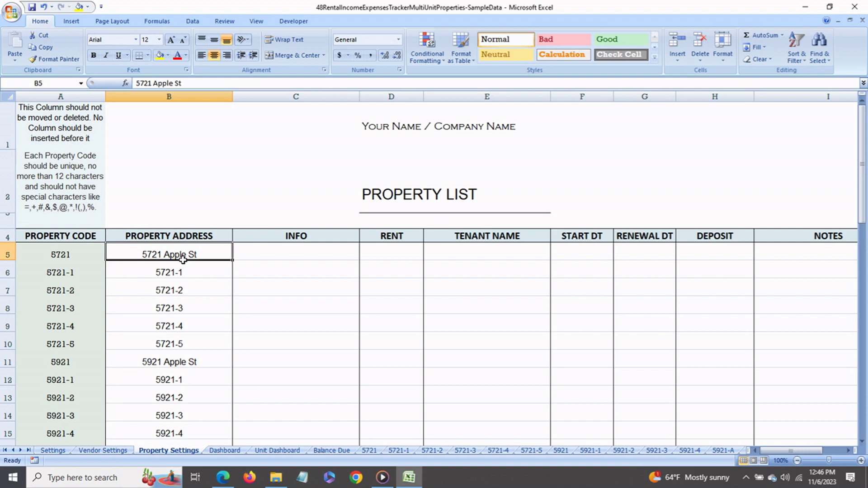
click(203, 277)
click(200, 351)
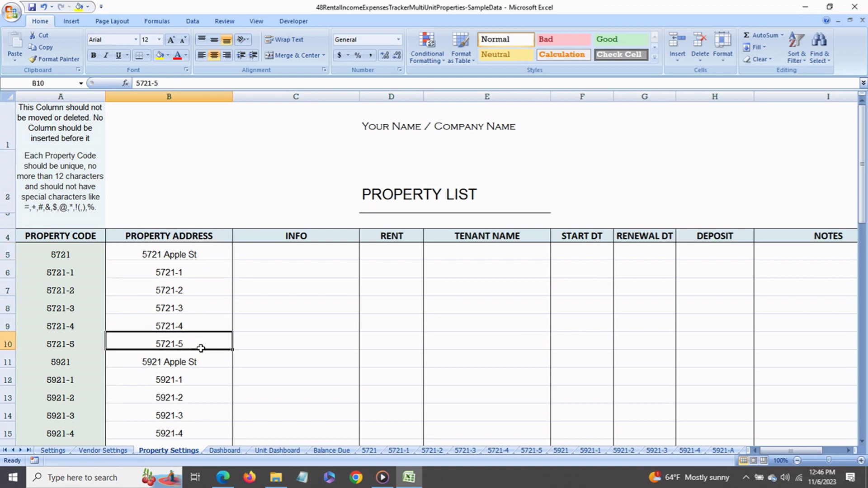
click(202, 276)
click(205, 256)
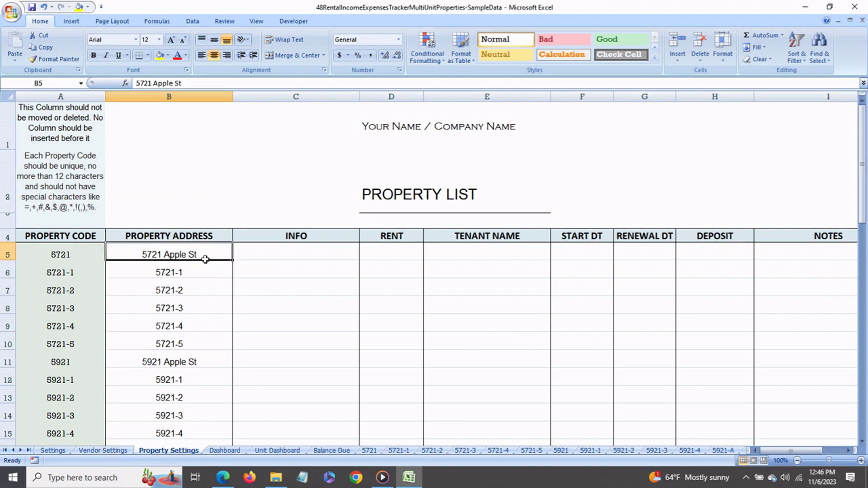
click(206, 278)
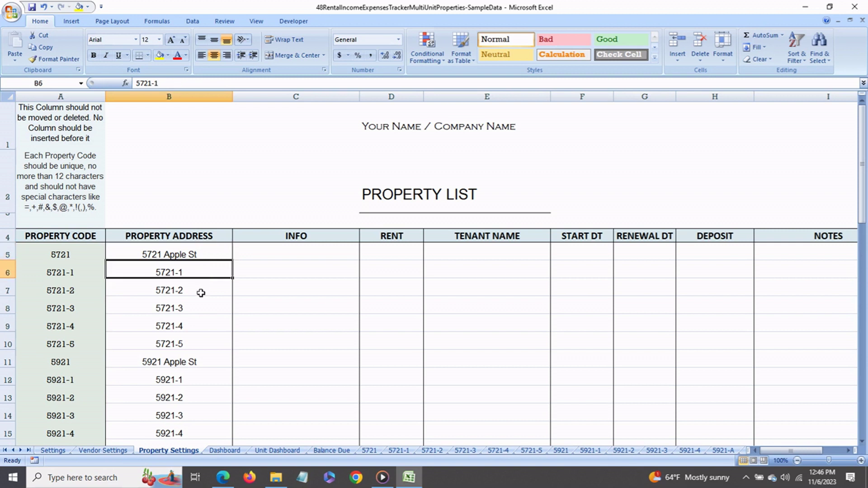
click(202, 292)
click(201, 309)
click(201, 332)
click(204, 348)
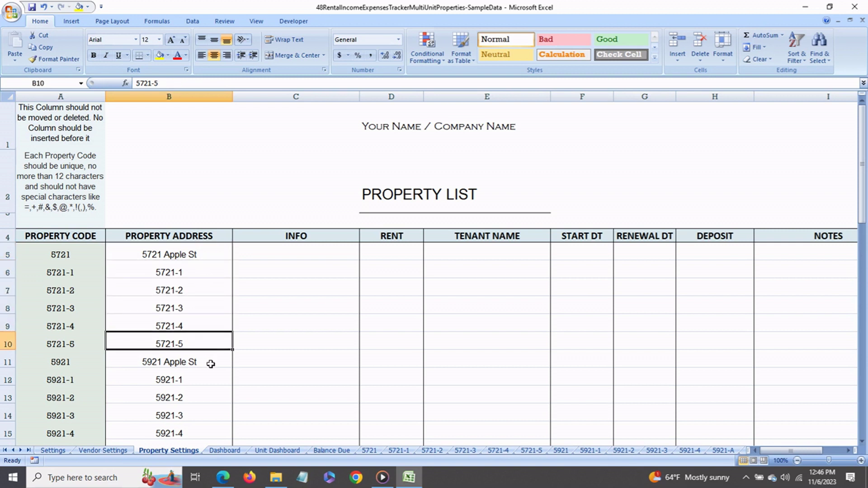
Look through the remaining buildings and units further down the property list
scroll(209, 361, down, 1)
scroll(203, 378, down, 1)
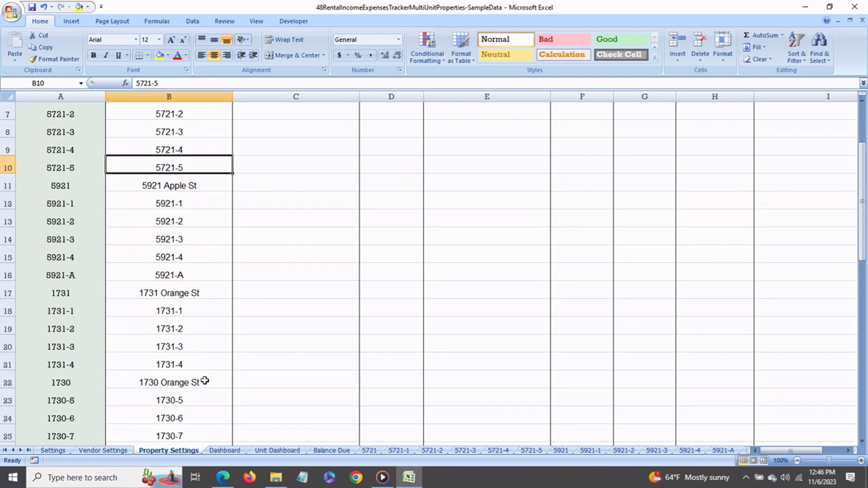
click(200, 370)
scroll(201, 369, down, 1)
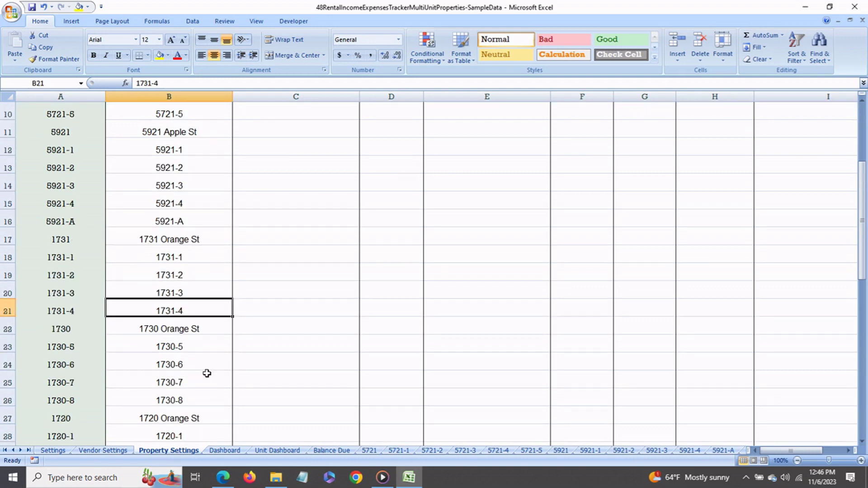
scroll(205, 373, down, 2)
scroll(206, 374, up, 5)
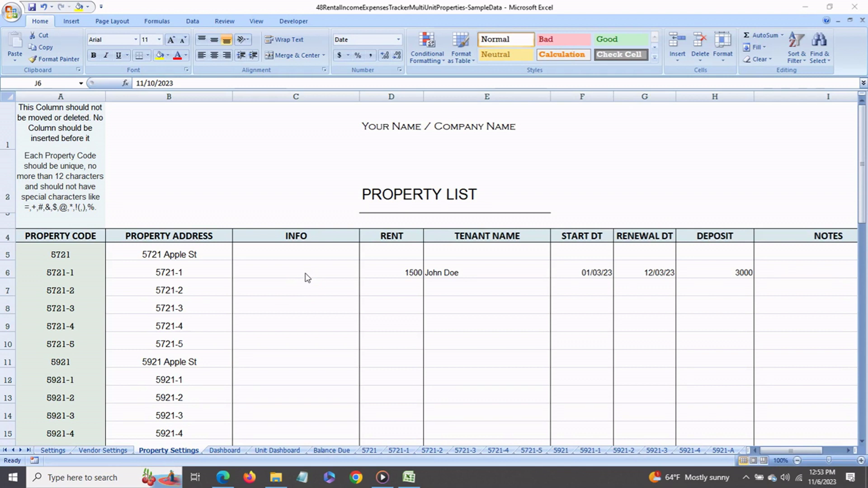
Review unit 5721-1's info, rent, tenant name, start date, renewal date and deposit fields
click(308, 277)
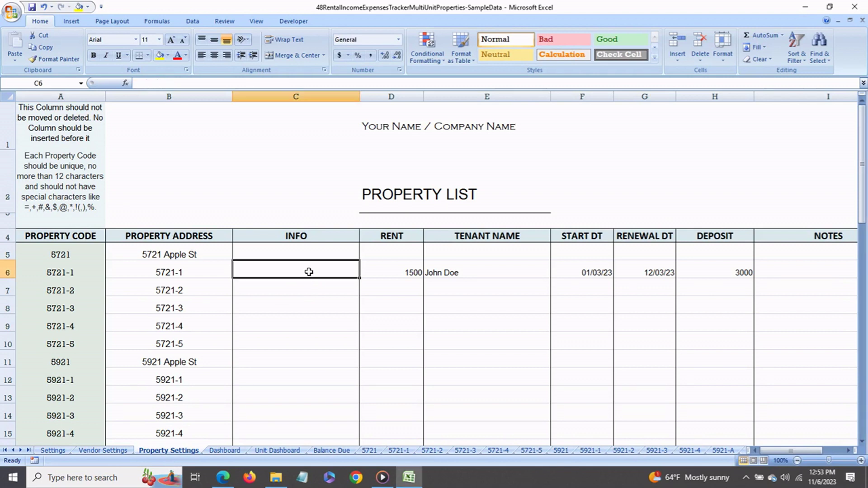
click(381, 270)
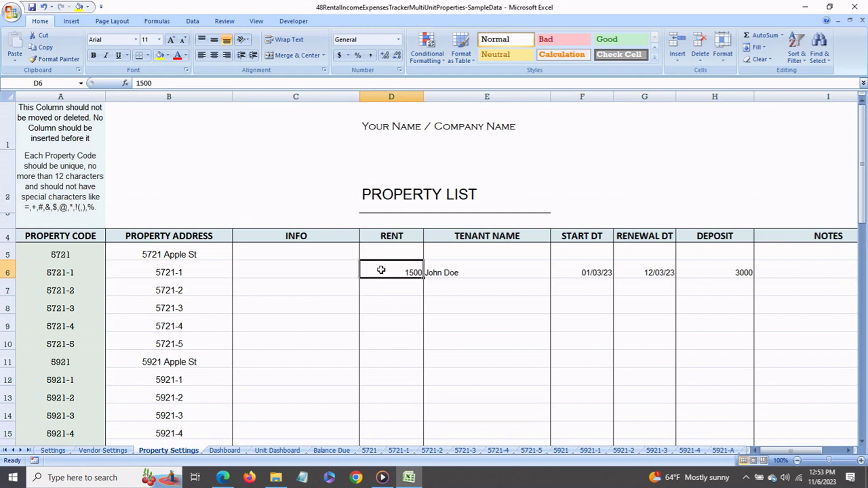
click(480, 271)
click(606, 270)
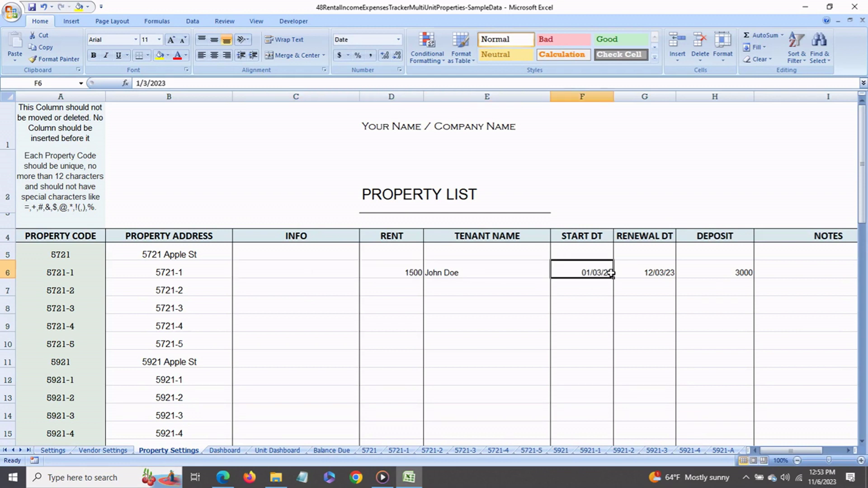
click(637, 271)
click(702, 274)
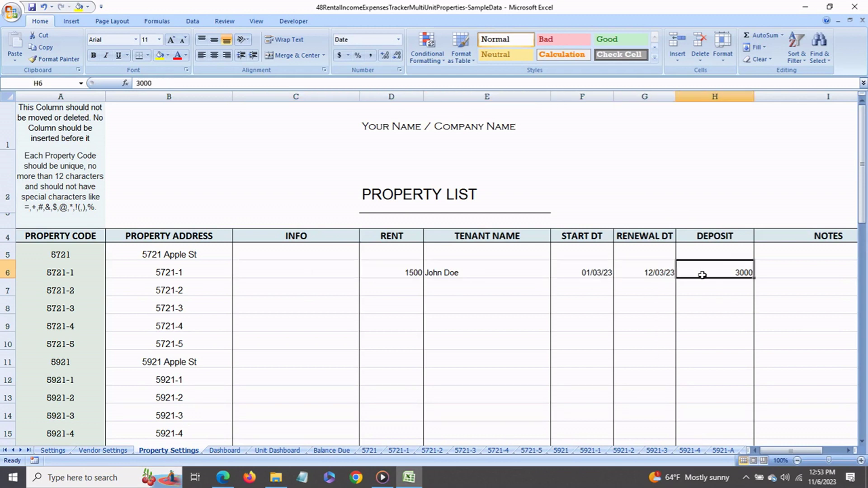
Add the note "Has a pet" for unit 5721-1 in the property list
drag(775, 455, 789, 455)
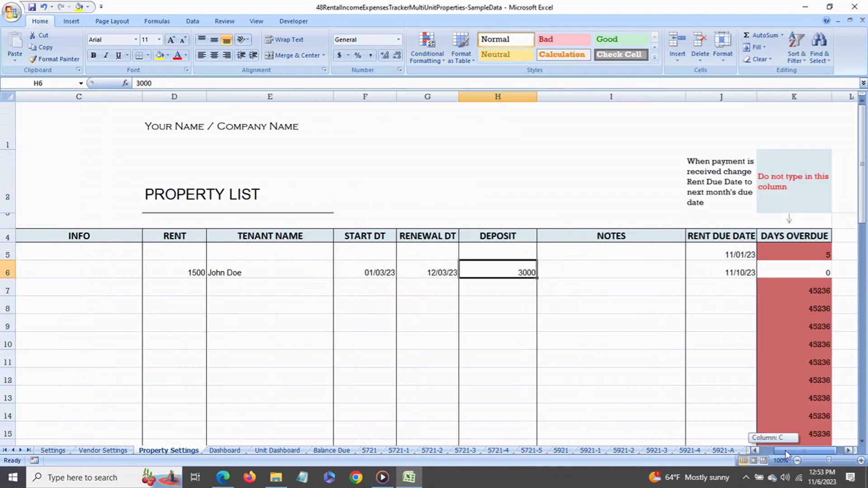
click(610, 279)
text(Has a)
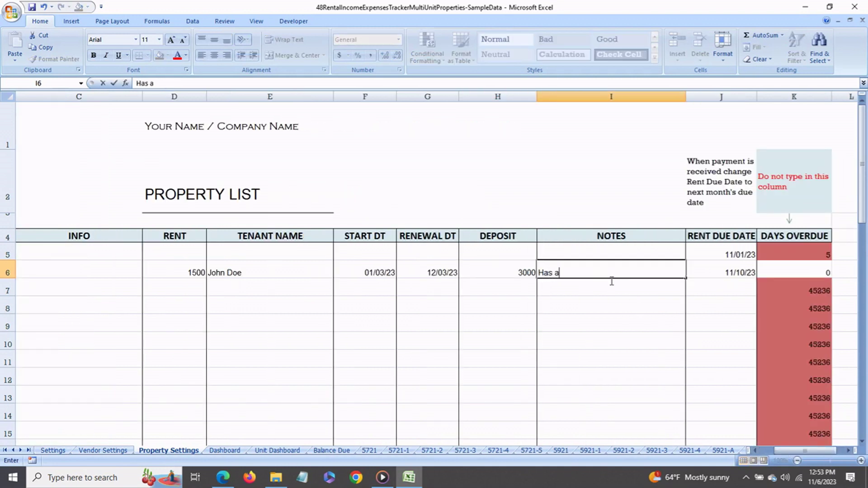
text( pet)
click(764, 255)
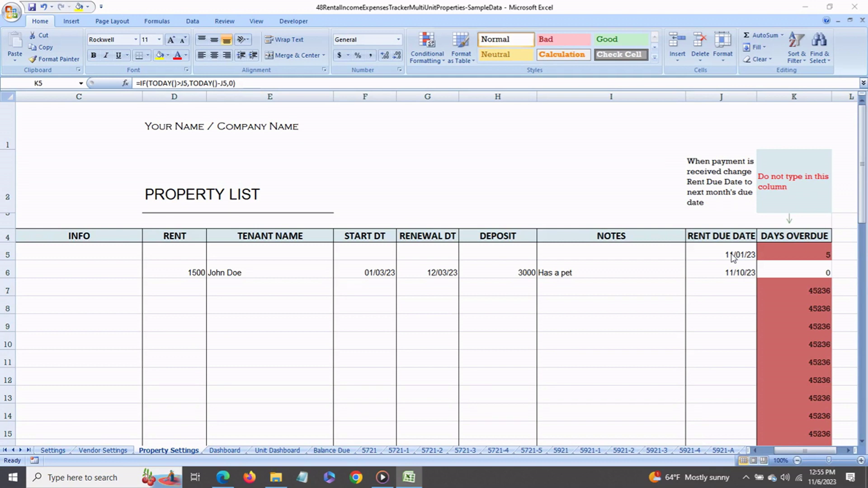
Compare the rent due dates with the days overdue in rows 5 and 6 of the property list
click(726, 256)
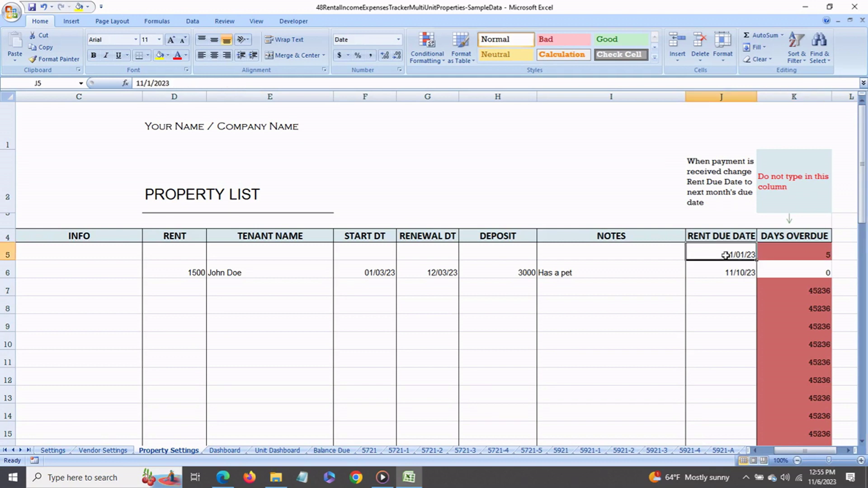
click(777, 252)
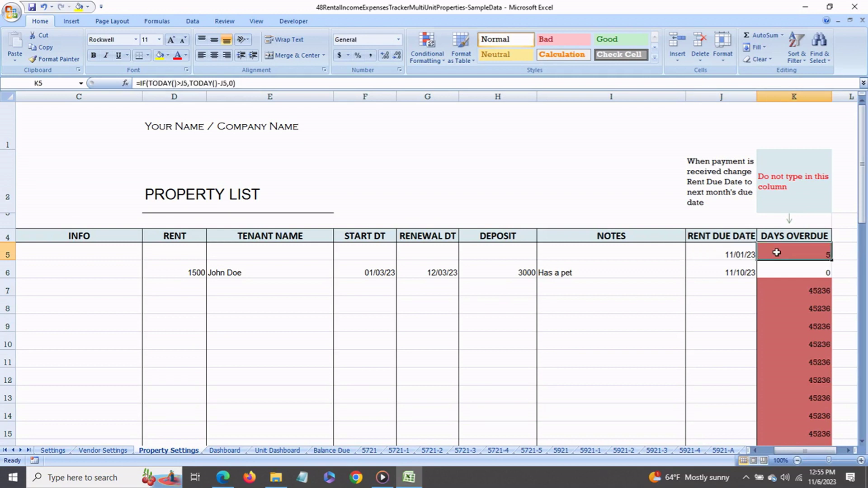
click(723, 273)
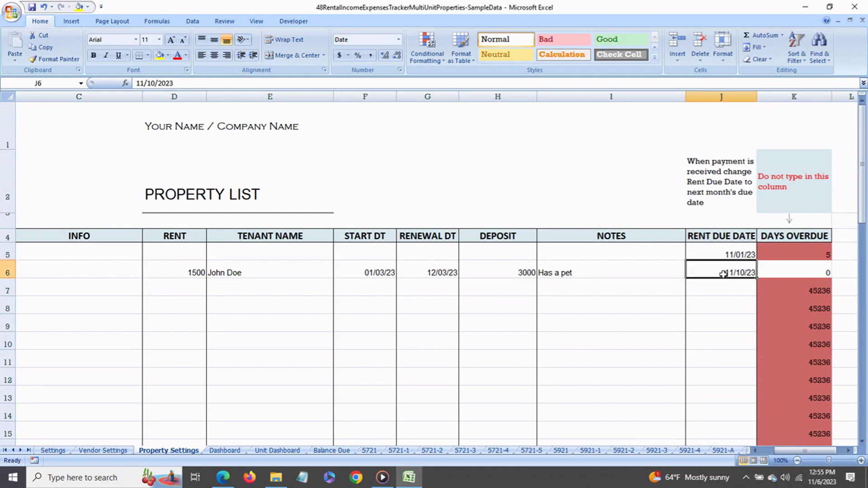
click(783, 274)
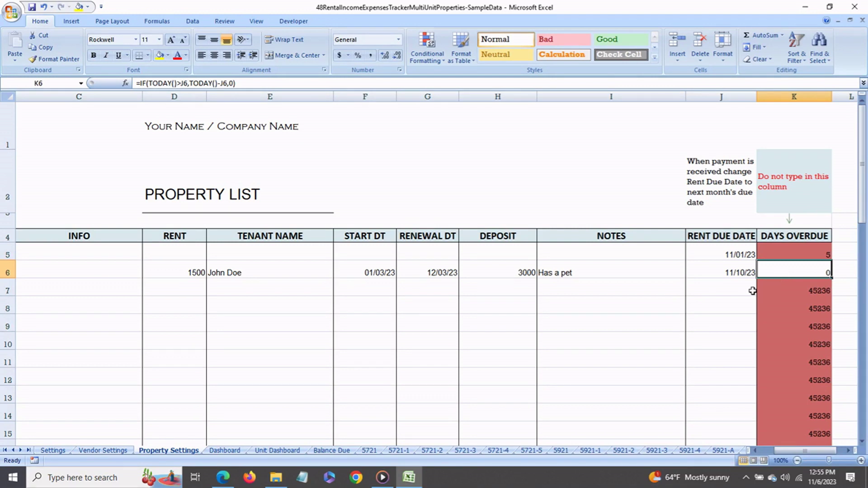
Enter Nov 3 as the rent due date in row 7 of the property list
click(713, 291)
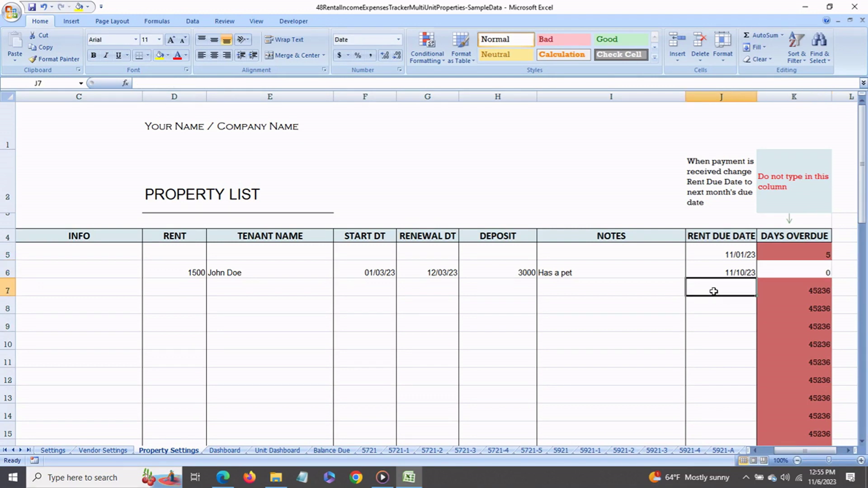
text(nov 3)
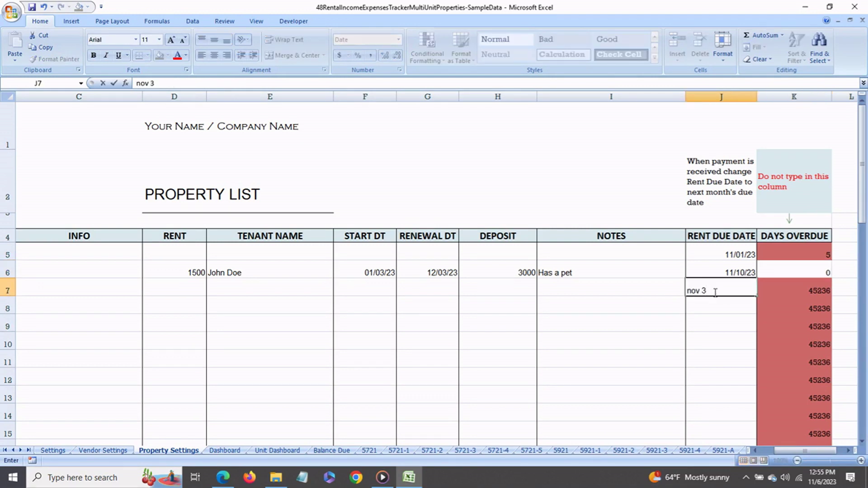
key(Return)
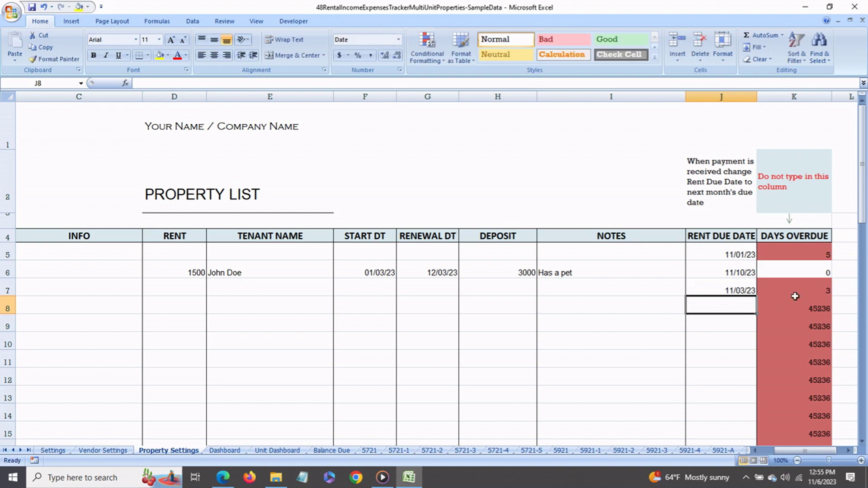
Review the Dashboard's year-to-date summary for property 5721 and the Unit Dashboard's income and expense breakdown by unit
click(225, 450)
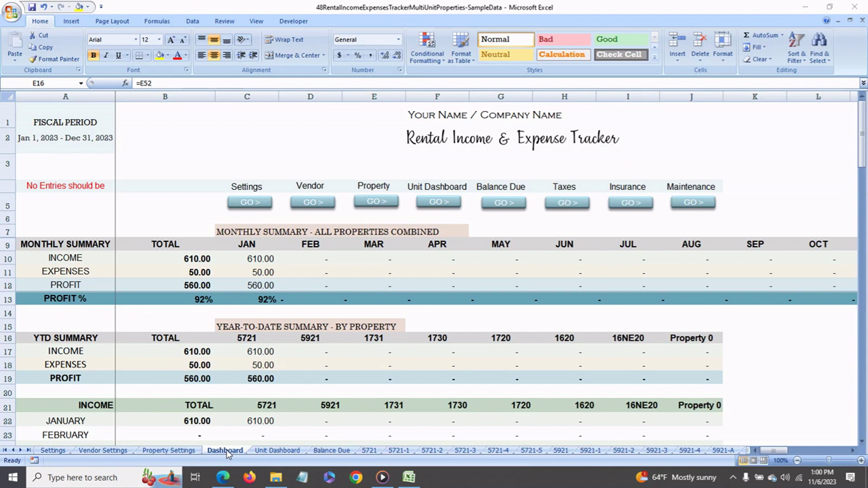
click(253, 339)
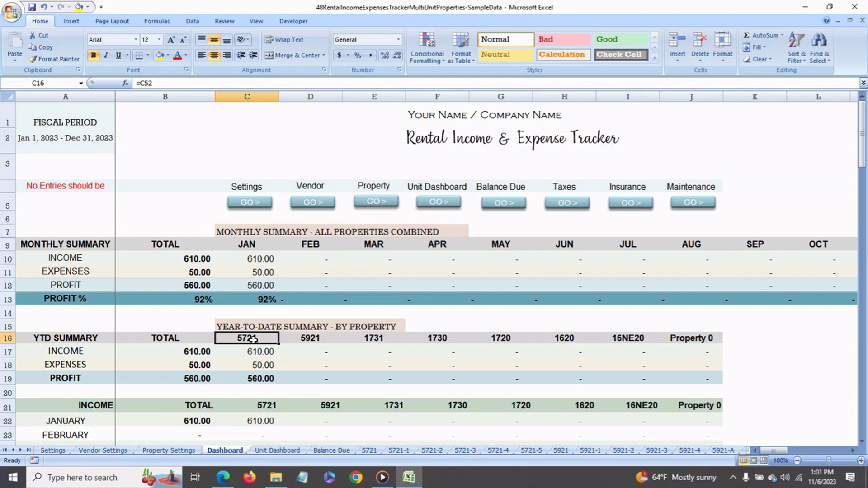
click(278, 451)
scroll(309, 285, up, 20)
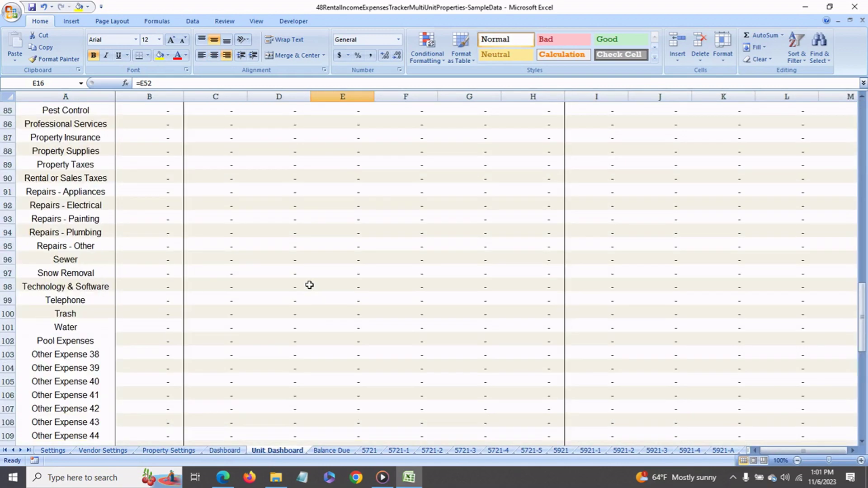
scroll(309, 285, up, 19)
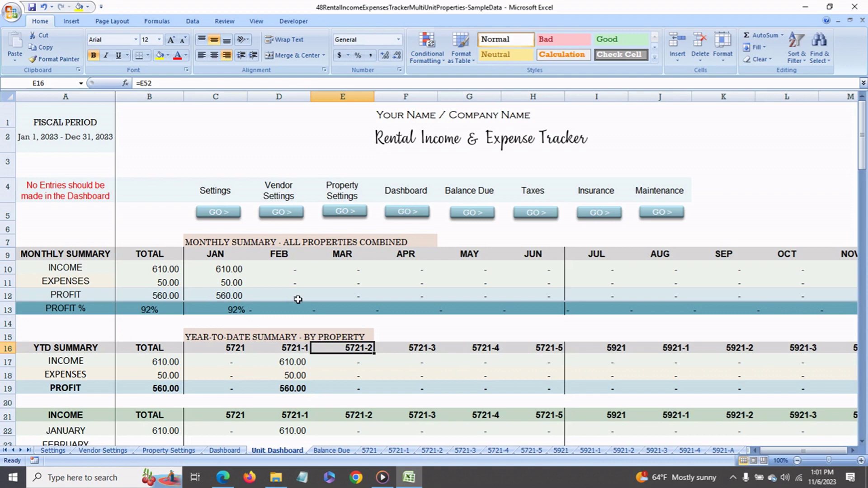
scroll(298, 300, down, 2)
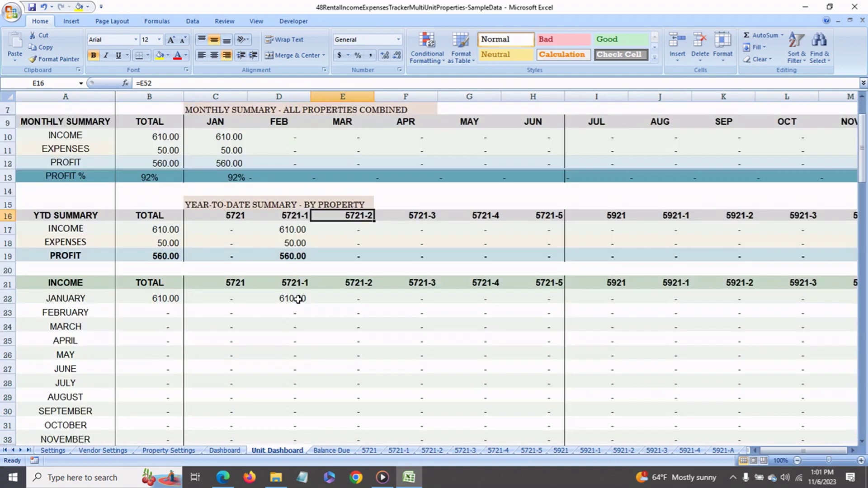
scroll(298, 300, down, 12)
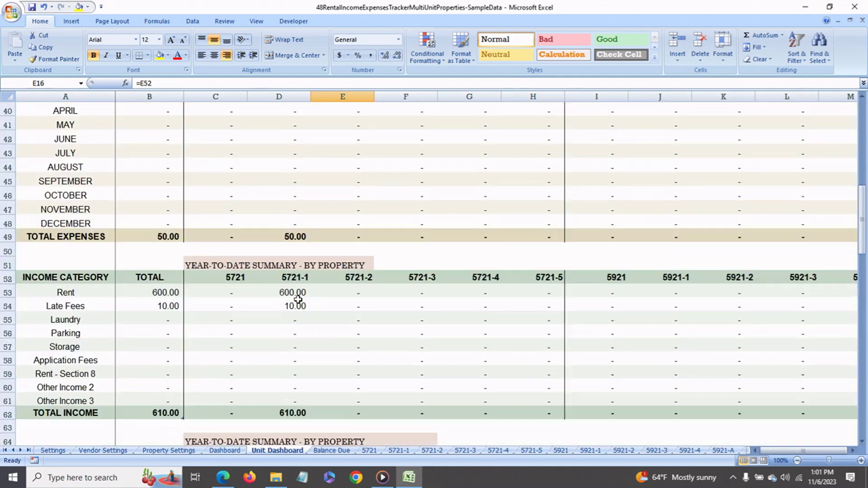
scroll(298, 299, down, 20)
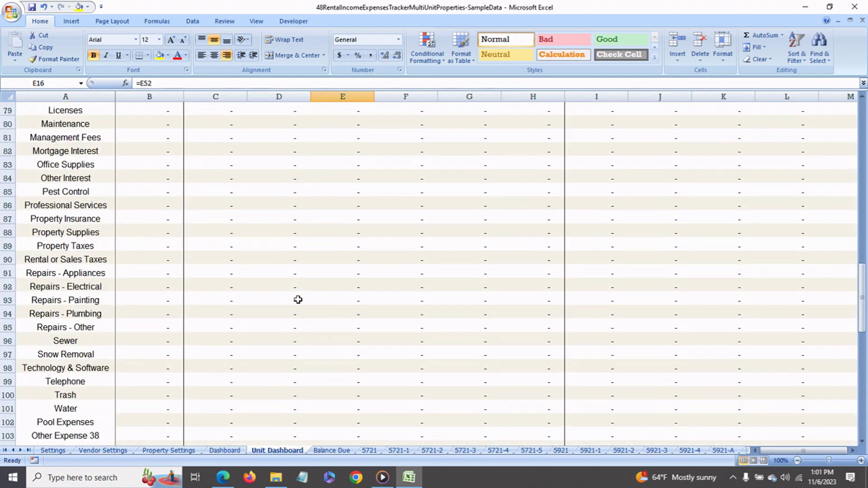
scroll(298, 300, down, 6)
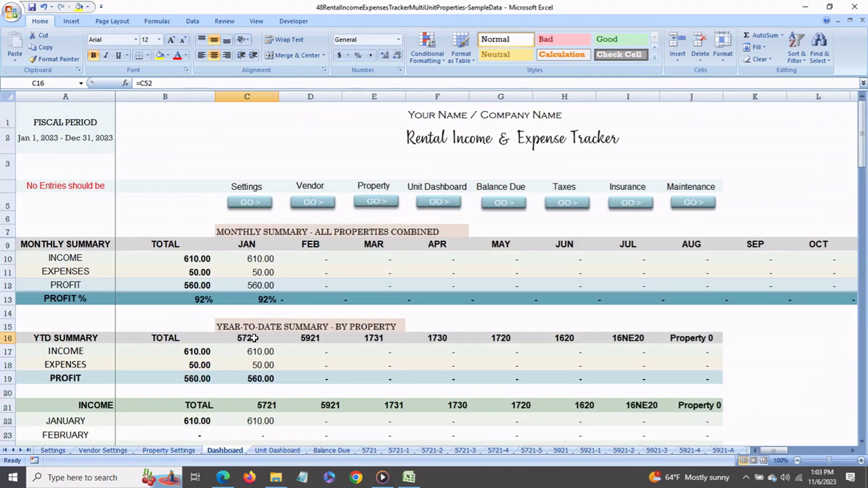
Check the Dashboard's year-to-date property columns against the Unit Dashboard, and inspect unit 5721-1's amount on the Balance Due sheet
click(332, 342)
click(357, 342)
click(438, 345)
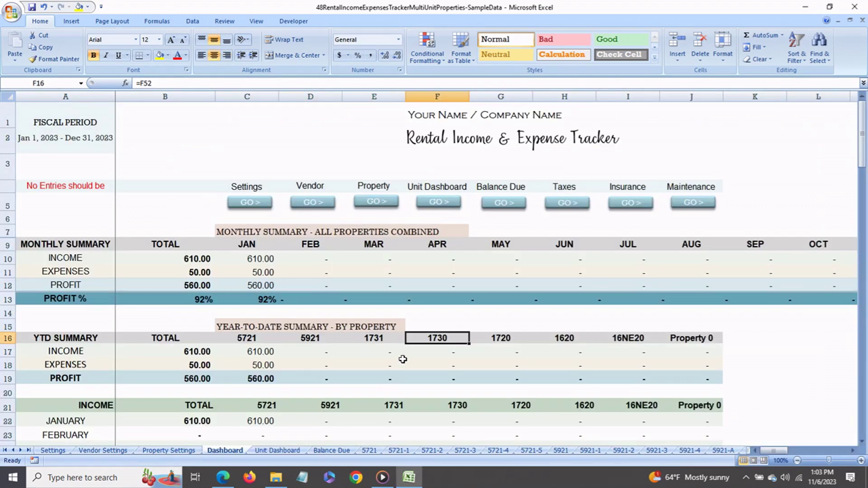
click(278, 451)
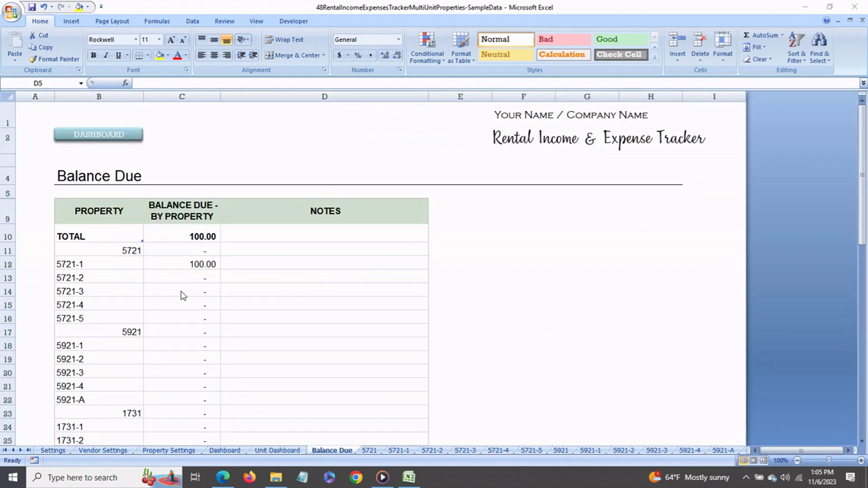
click(183, 265)
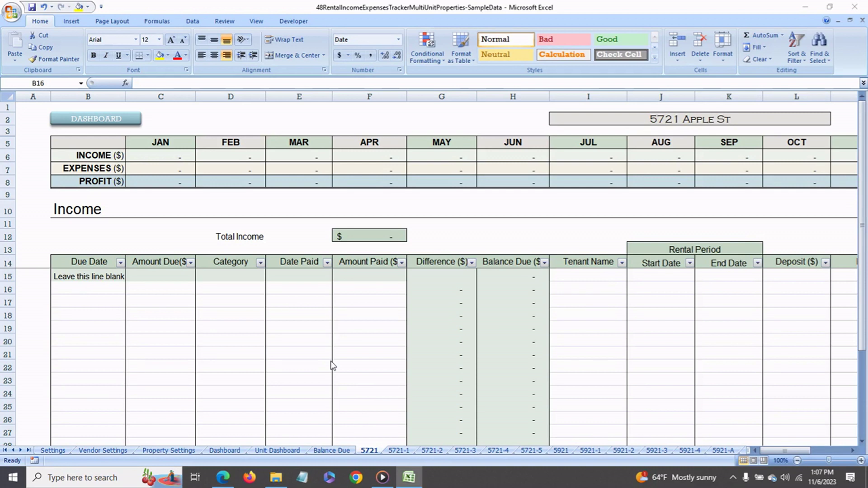
Look through the individual sheets for units 5721-1 to 5721-4, and examine the monthly summary and address heading on building 5721's sheet
click(397, 452)
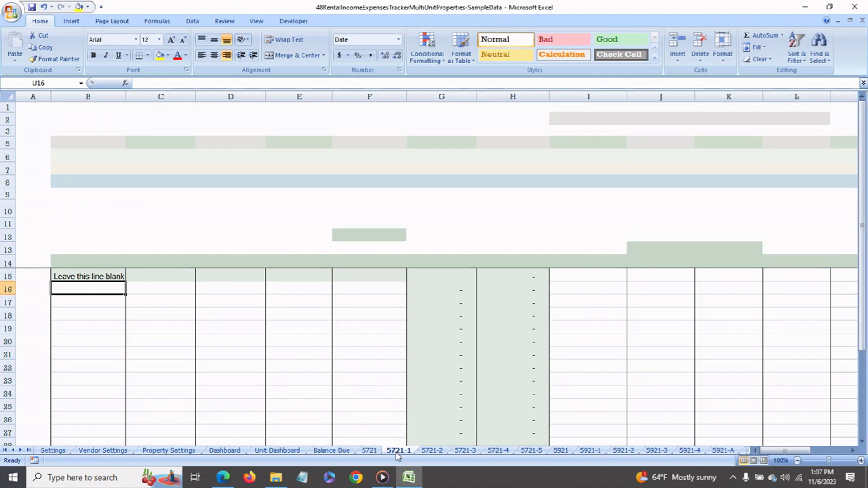
click(433, 453)
click(468, 452)
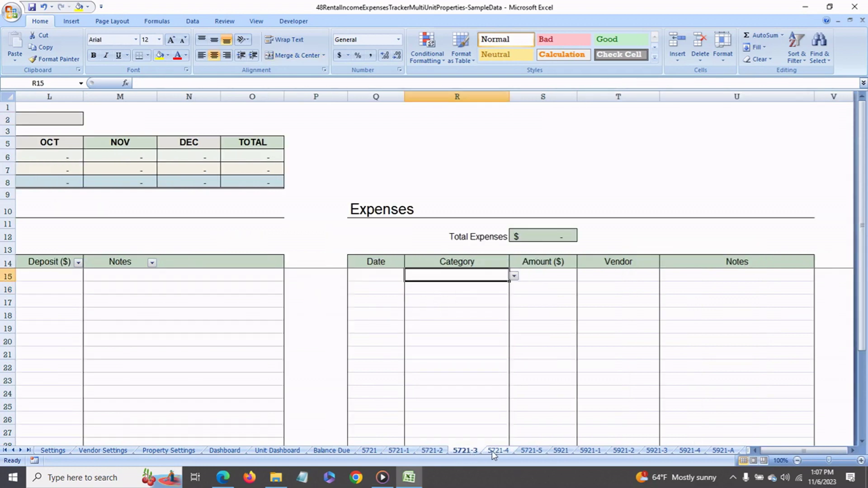
click(499, 451)
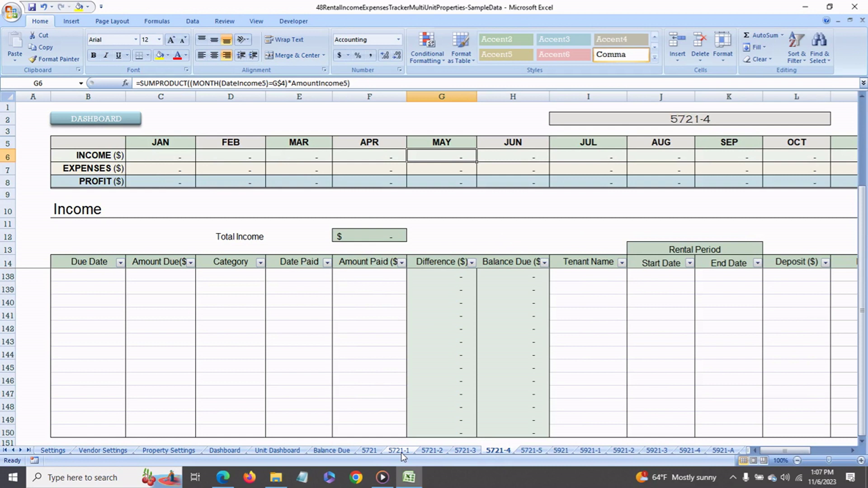
click(369, 451)
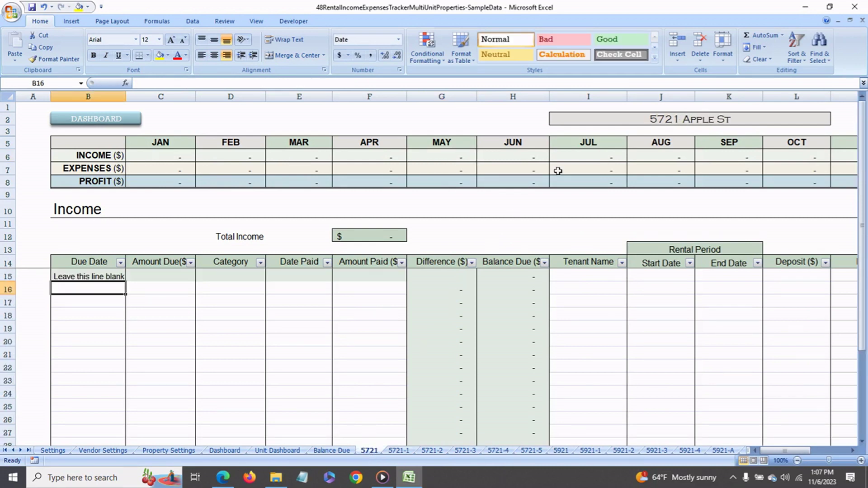
click(559, 126)
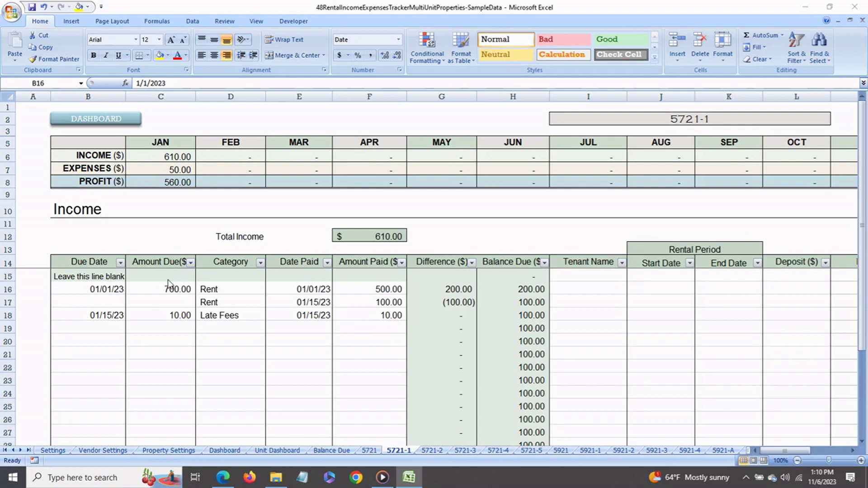
Start a new income entry in row 19 of unit 5721-1's sheet with due date Feb 2 and amount due 700
click(107, 334)
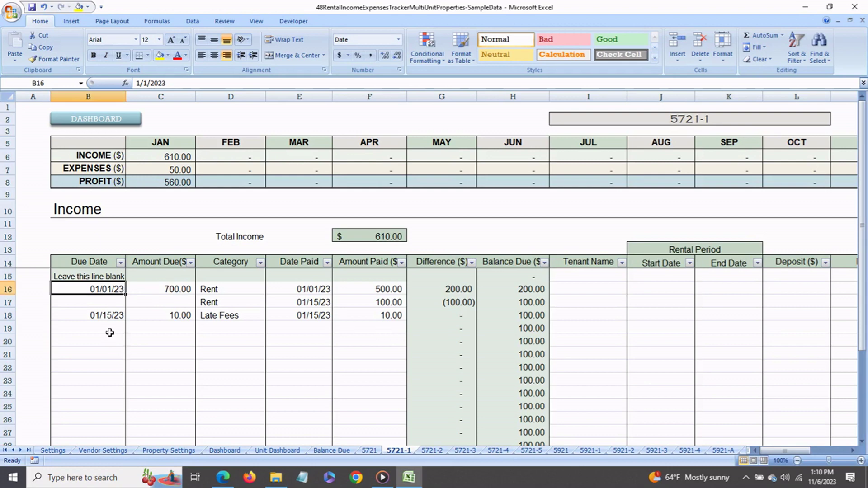
click(106, 330)
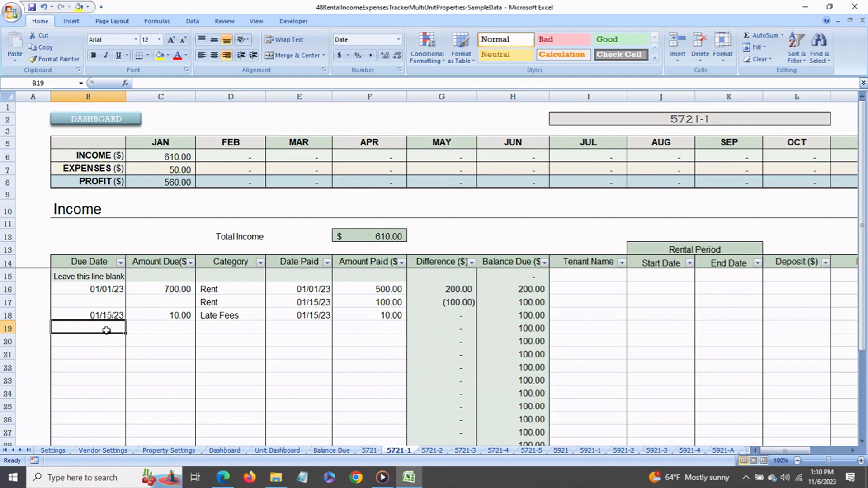
text(feb 2)
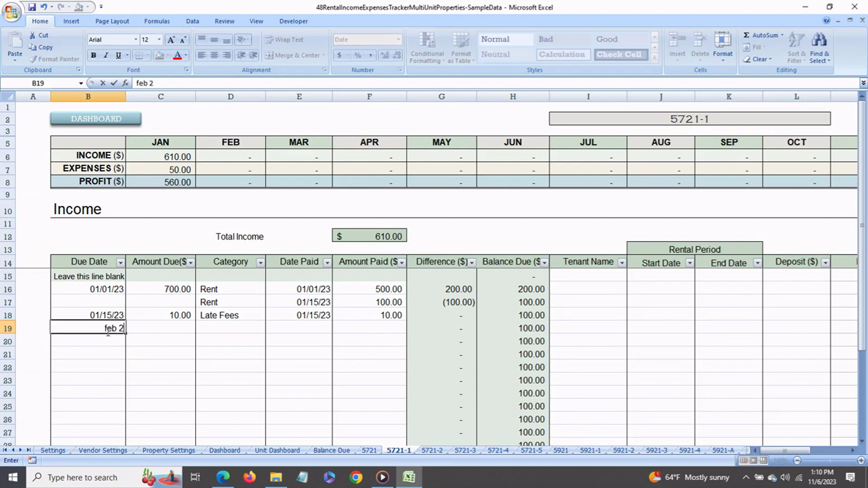
key(Return)
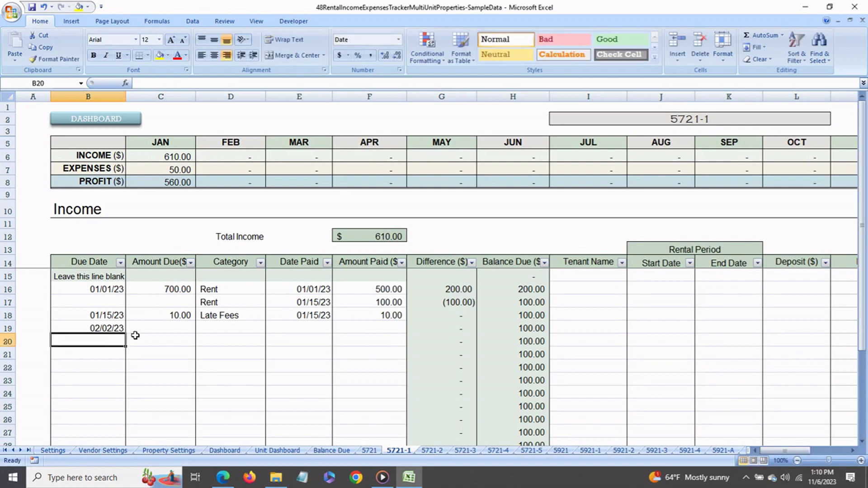
click(164, 330)
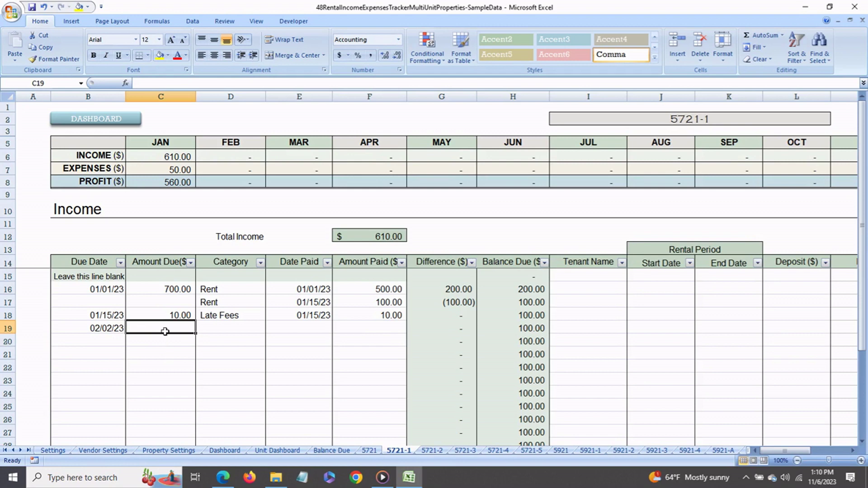
text(700)
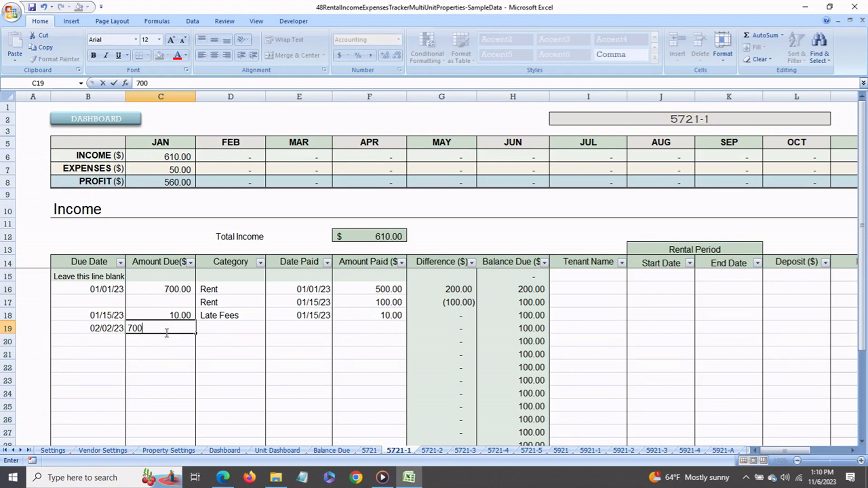
key(Return)
Complete row 19 of unit 5721-1's income table with category Rent, date paid Feb 2 and amount paid 500
click(223, 330)
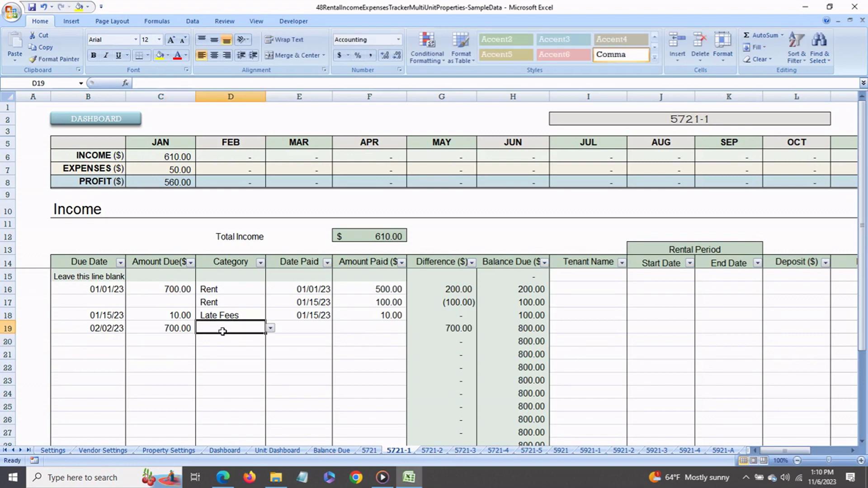
click(270, 329)
click(248, 338)
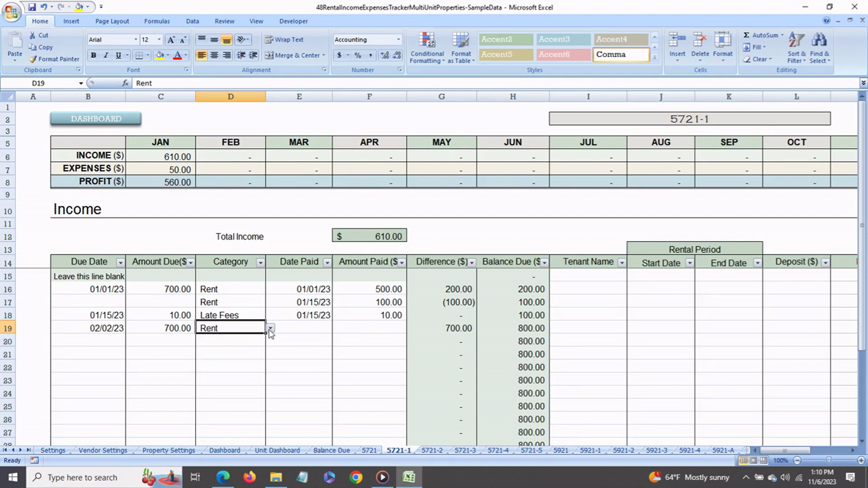
click(303, 327)
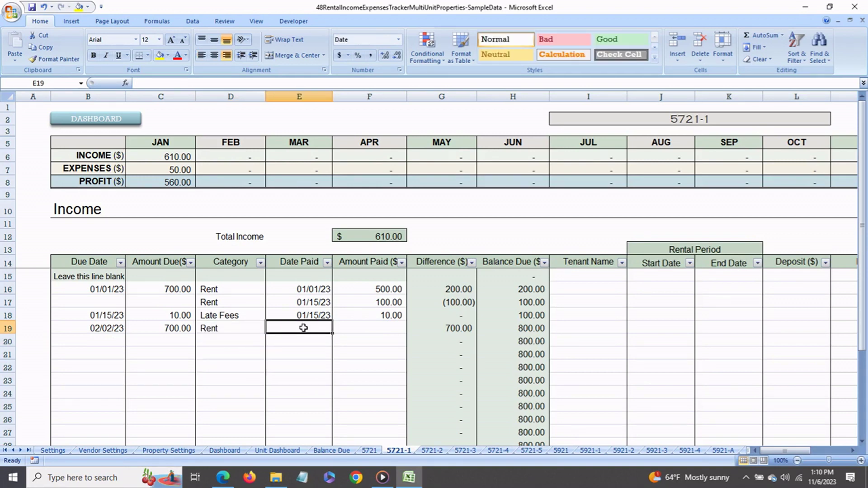
text(Feb 2)
key(Return)
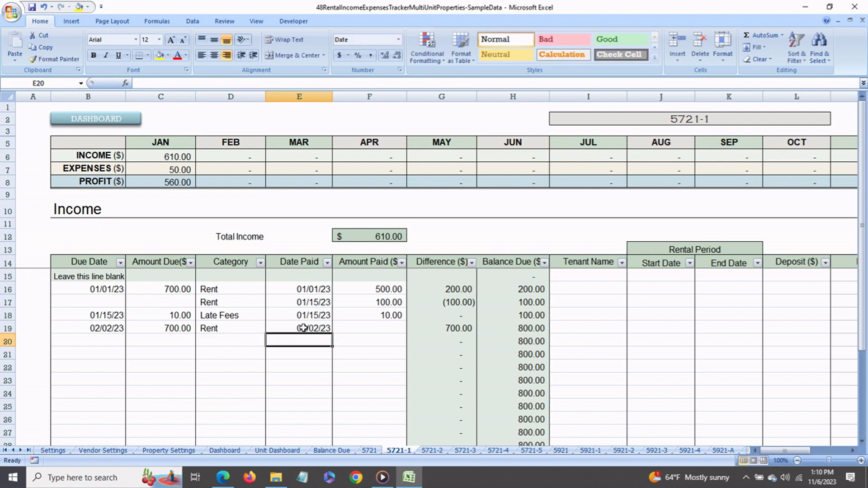
click(357, 332)
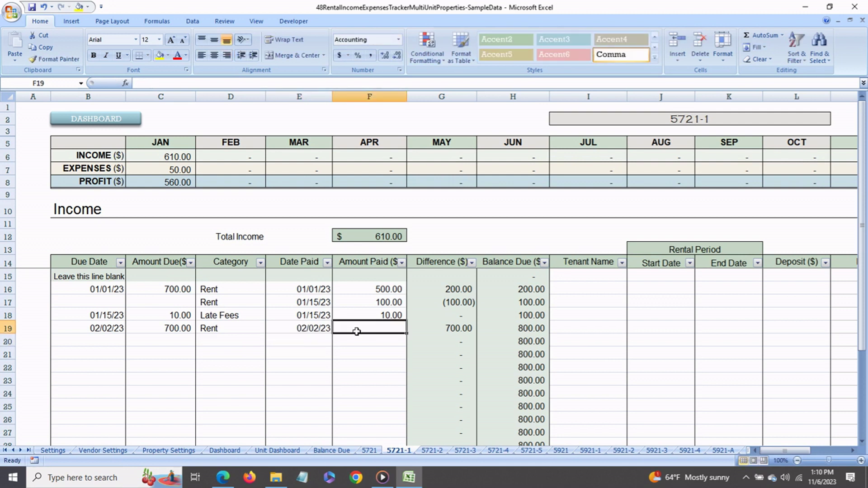
text(500)
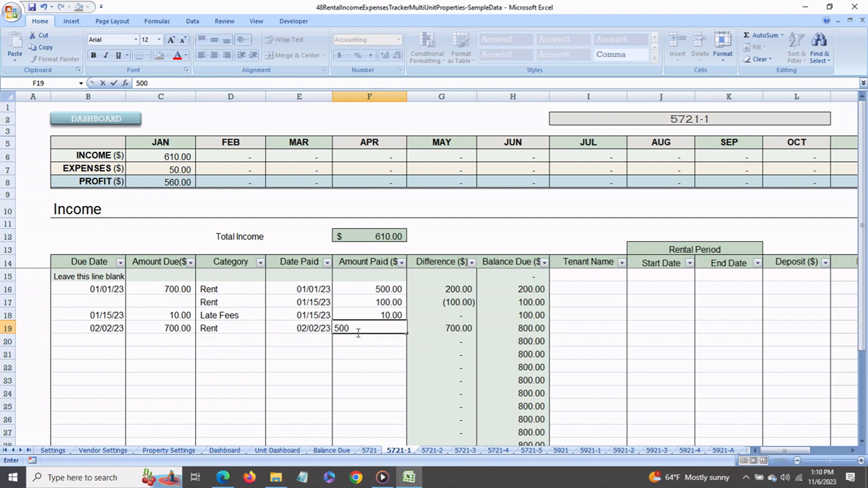
key(Return)
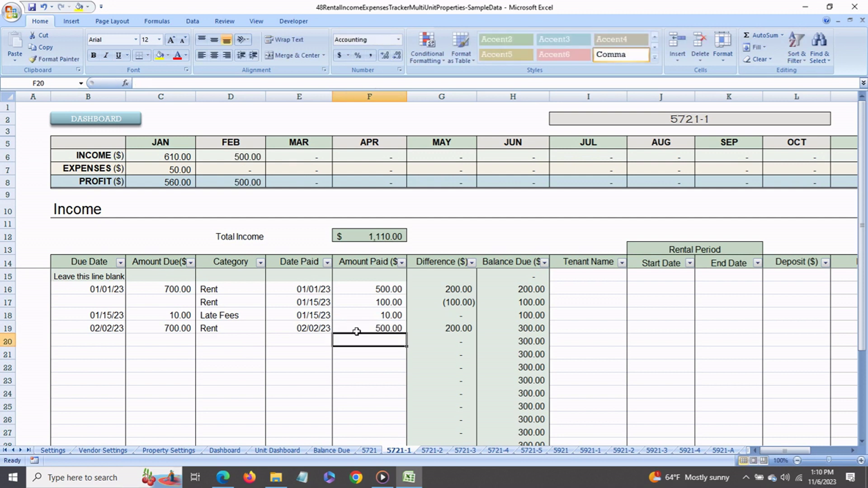
Inspect the Difference formula for the February rent entry and the running Balance Due formulas in rows 18 and 19
click(439, 335)
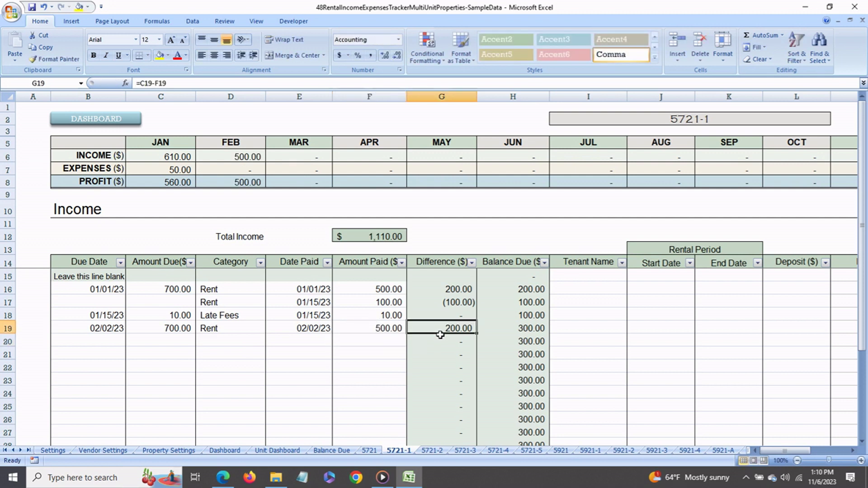
click(519, 319)
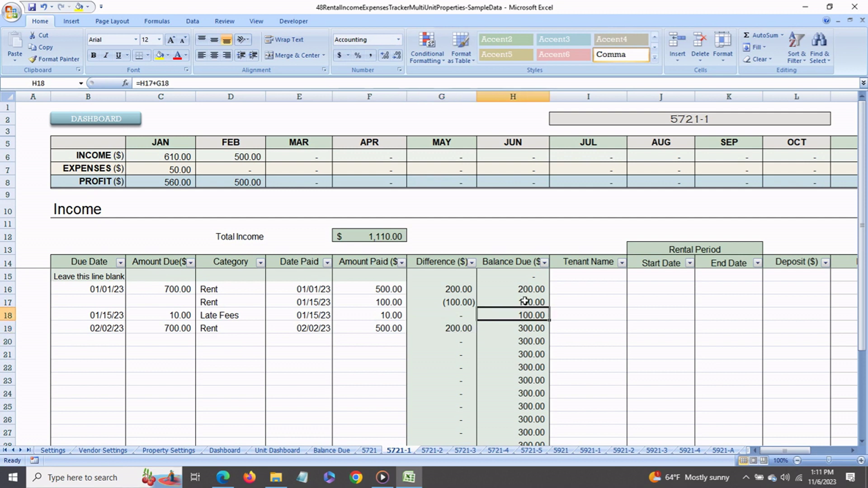
click(531, 331)
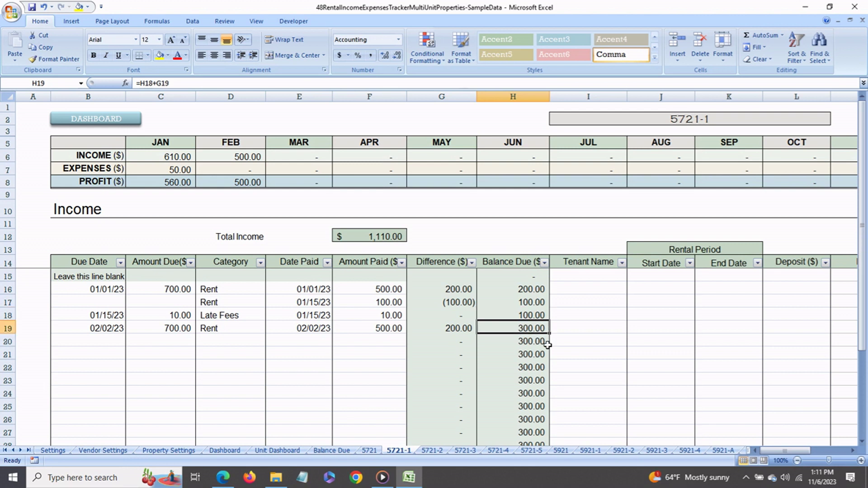
Record a further payment in row 20 of the income table with date paid Feb 10 and amount 250, and check its balance due
click(323, 345)
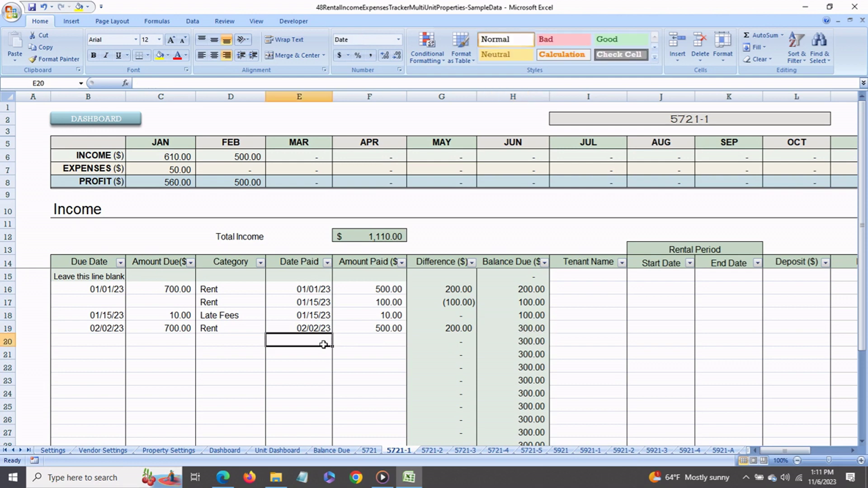
text(feb 10)
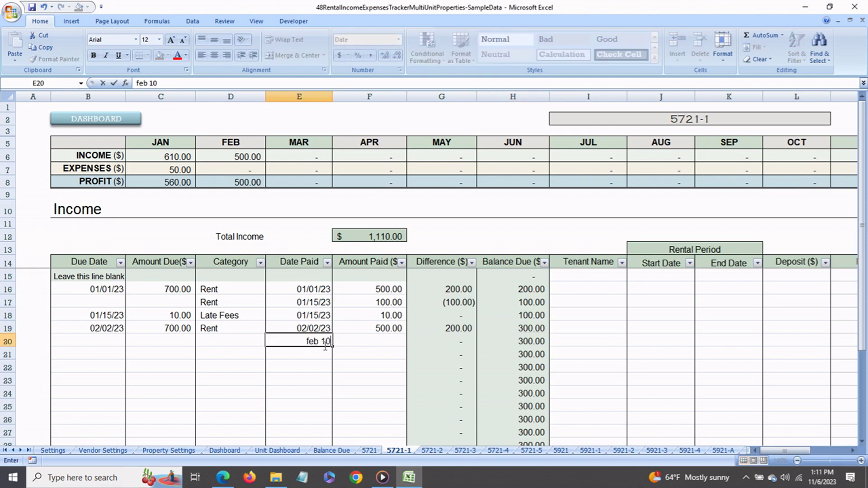
key(Return)
click(357, 346)
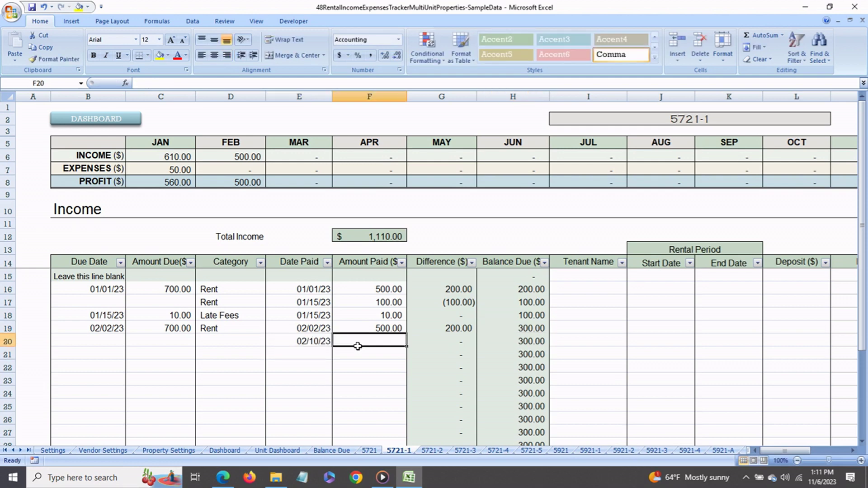
text(250)
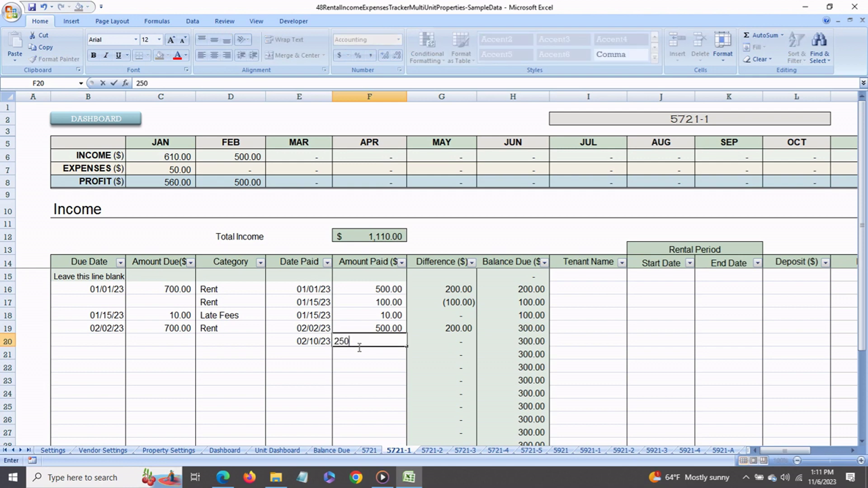
key(Return)
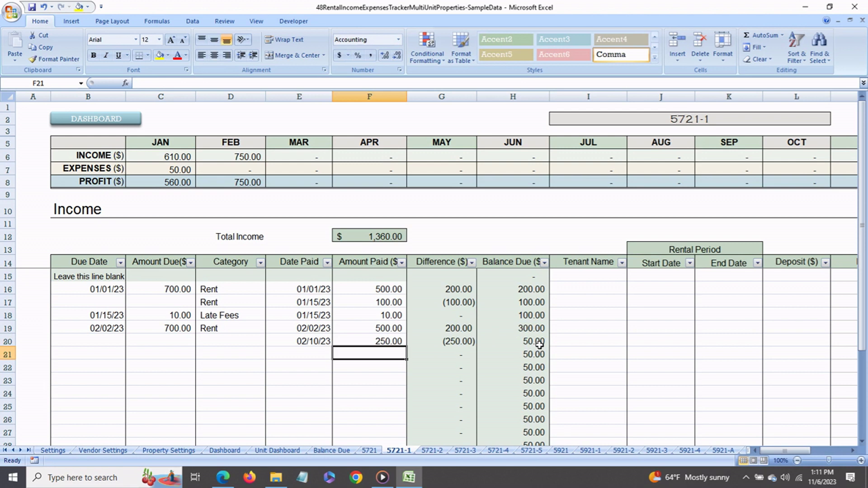
click(539, 345)
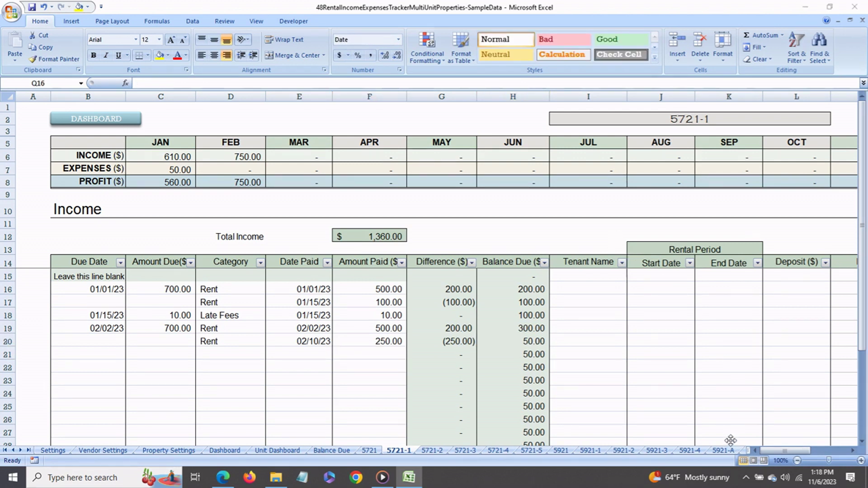
Start a second expense in row 16 of unit 5721-1's Expenses table, dated 2/2/23 with category Repairs - Other
click(785, 455)
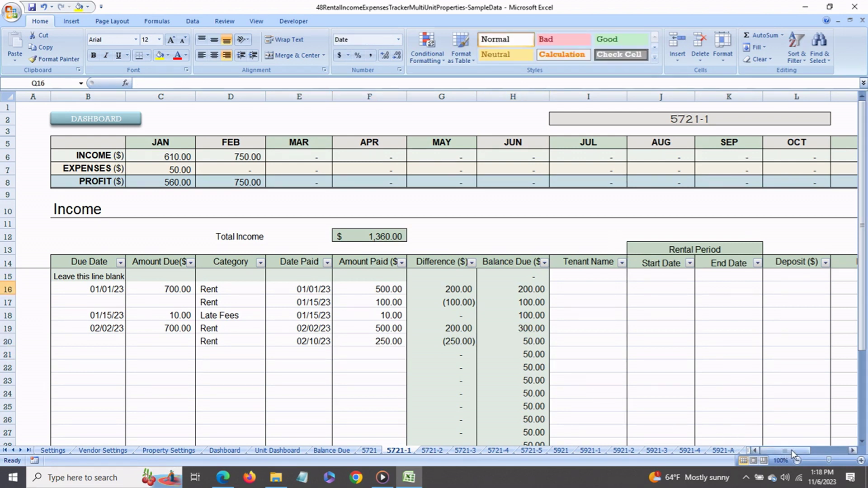
drag(787, 453, 826, 447)
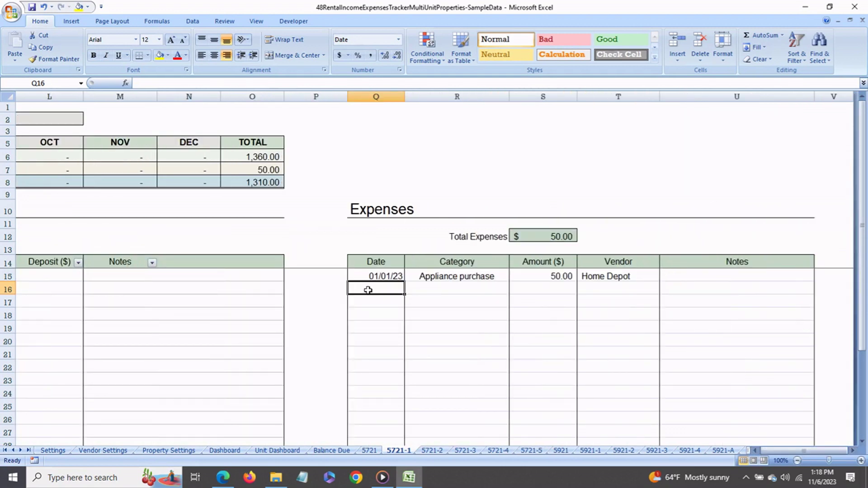
text(2/2/23)
key(Return)
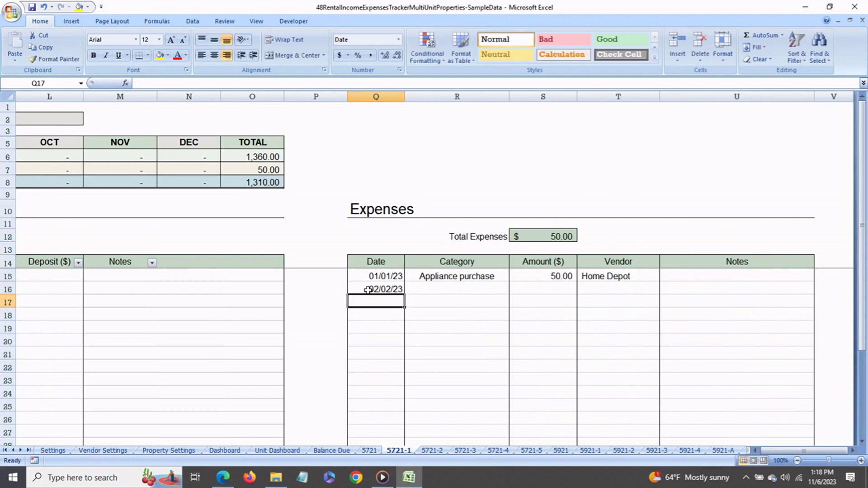
click(432, 290)
click(514, 290)
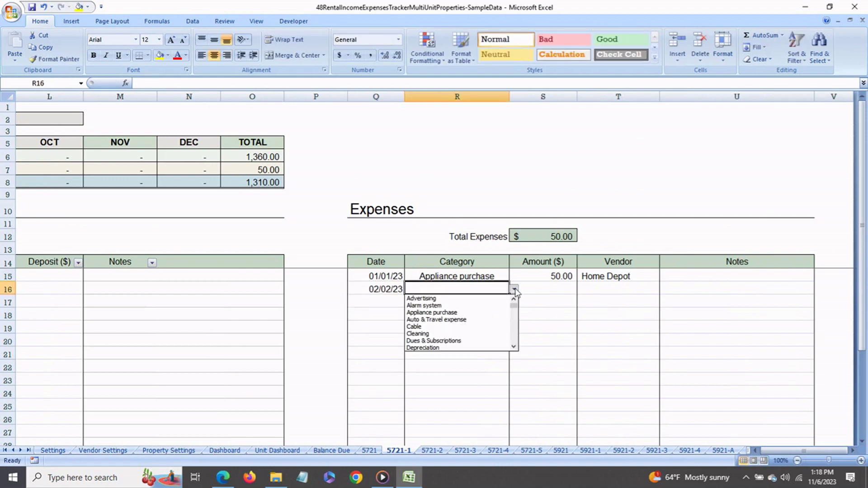
drag(514, 307, 515, 325)
click(459, 344)
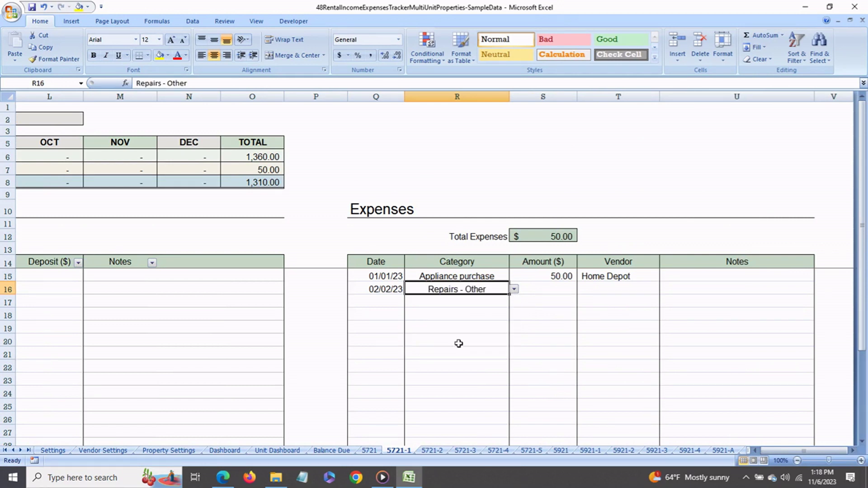
Complete the repairs expense with amount 150, vendor Ace Hardware and the note Equipment
click(548, 290)
text(150)
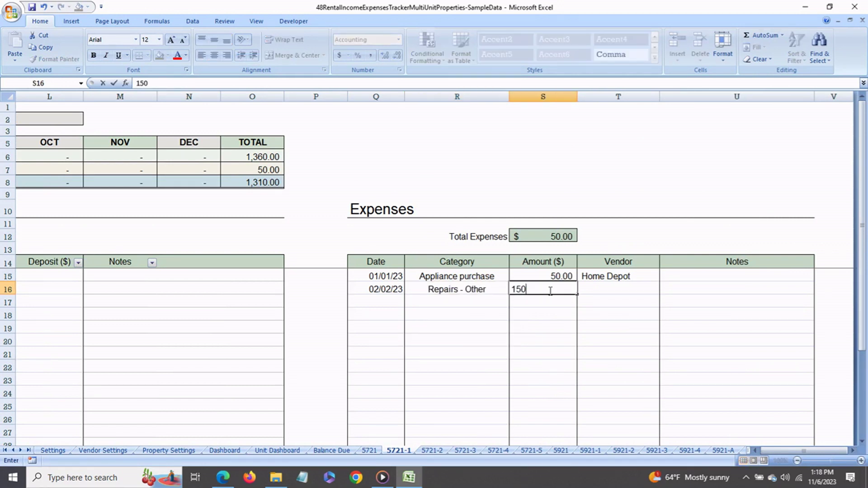
click(593, 288)
click(664, 289)
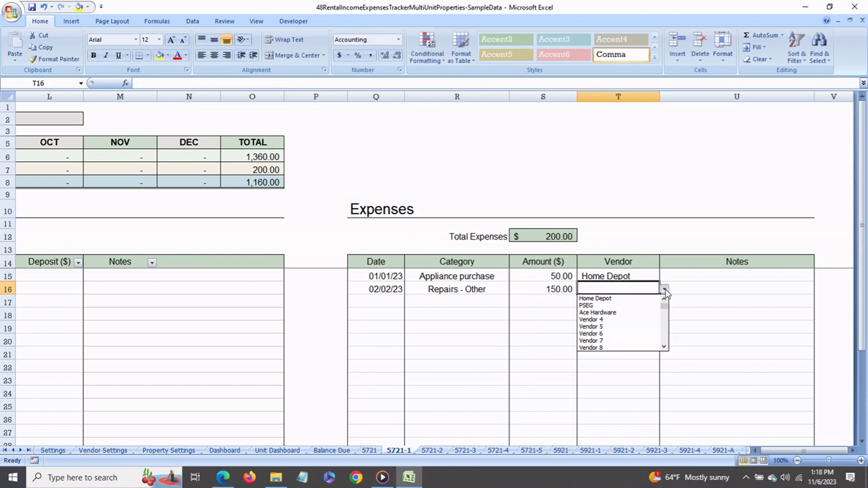
click(645, 313)
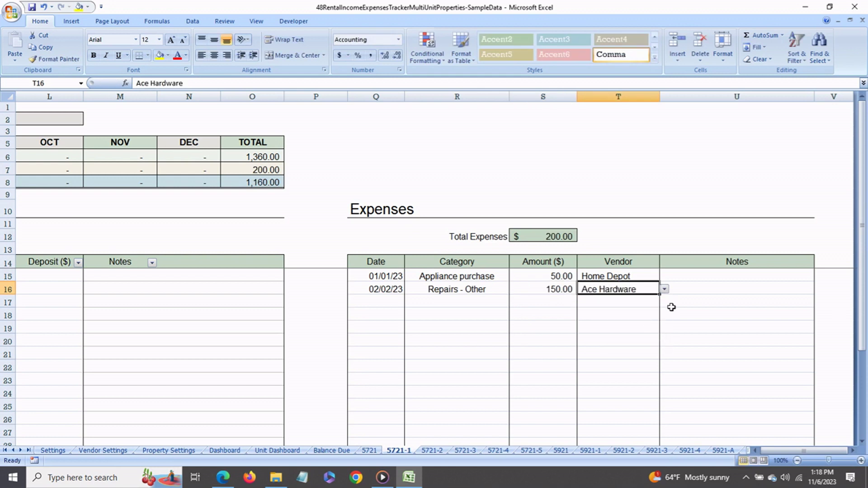
click(694, 291)
text(E)
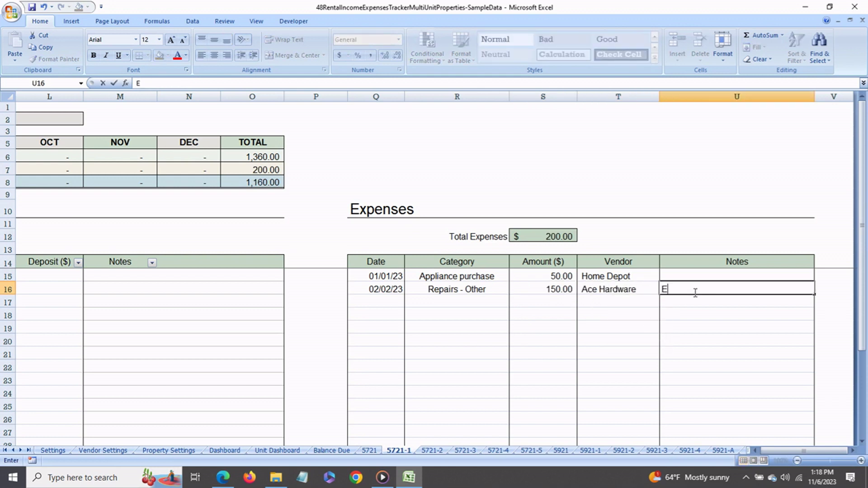
text(quipment)
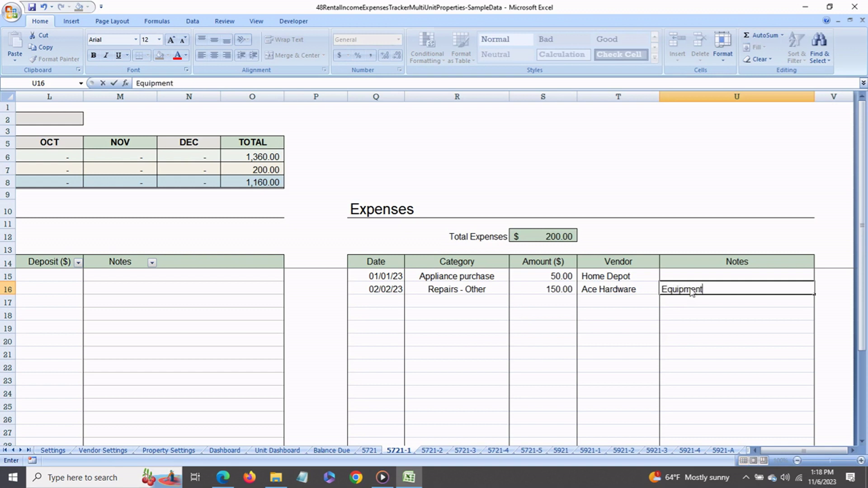
click(647, 340)
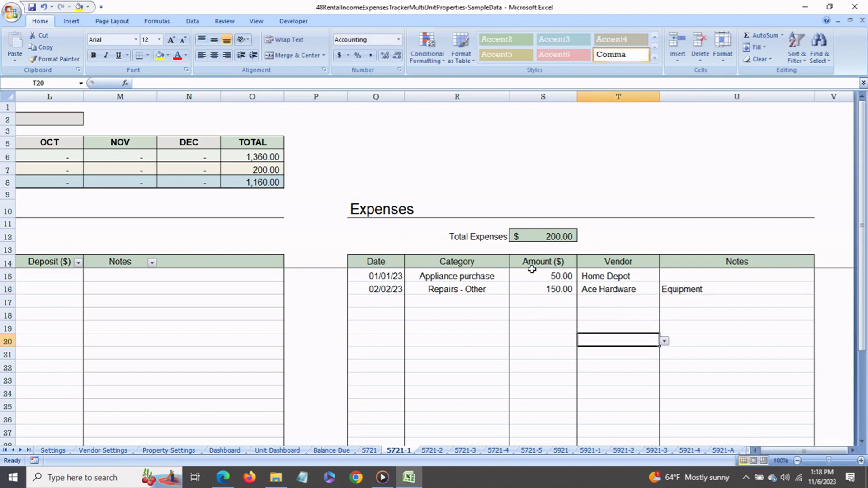
Review unit 5721-1's total expenses, total income and the January and February income and expense figures in the monthly summary
click(544, 241)
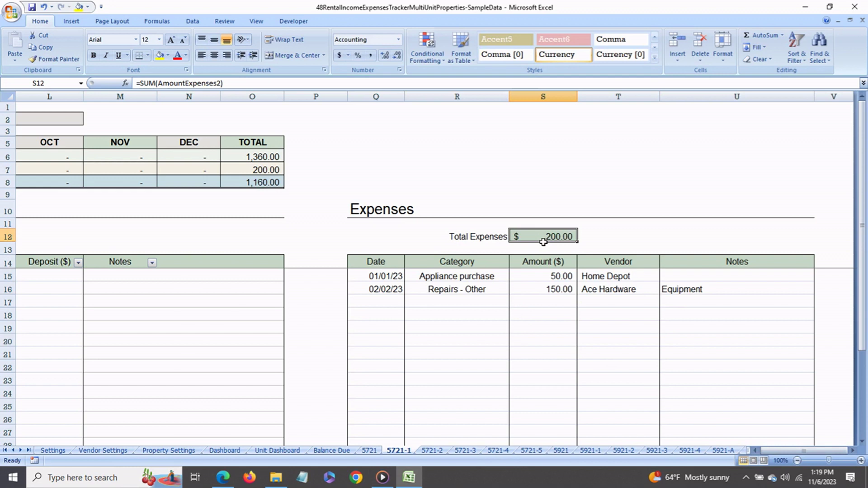
drag(804, 451, 768, 451)
click(377, 237)
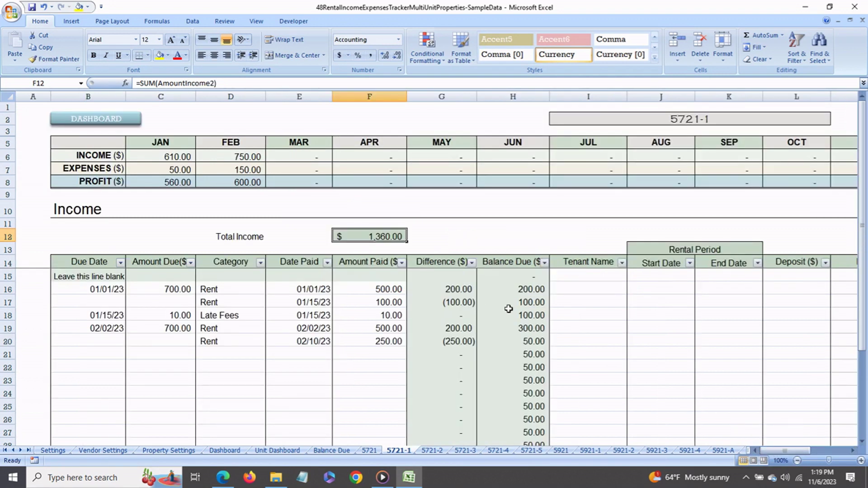
click(180, 157)
click(180, 170)
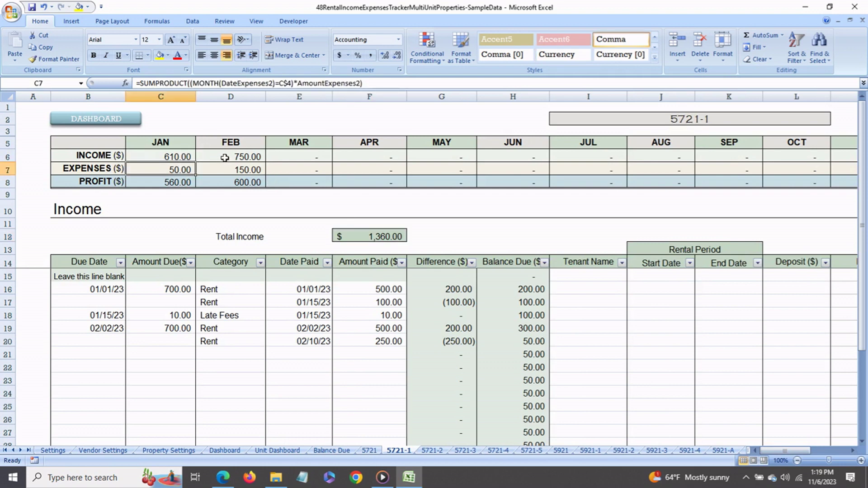
click(226, 170)
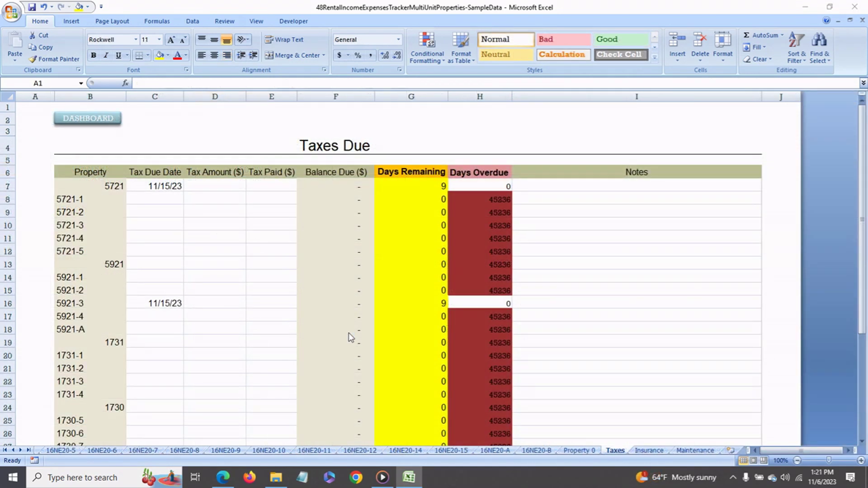
On the Taxes sheet, examine property 5721's tax due date, days-remaining formula and tax amount cell
click(165, 188)
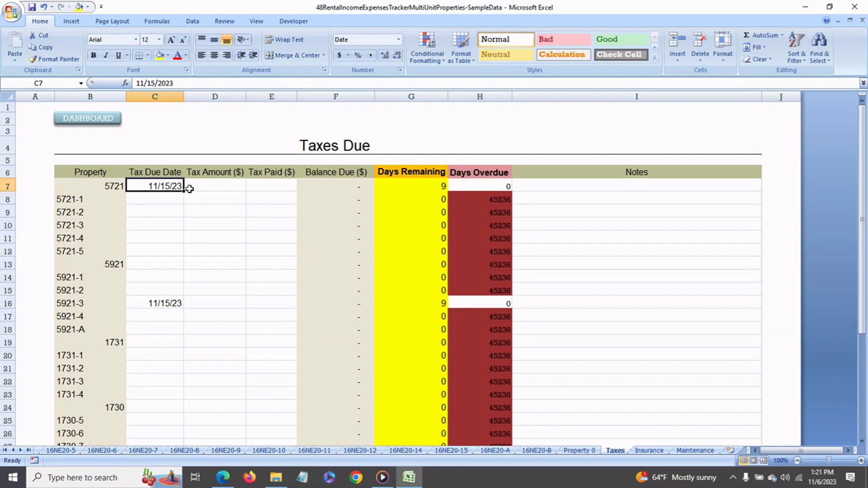
click(392, 187)
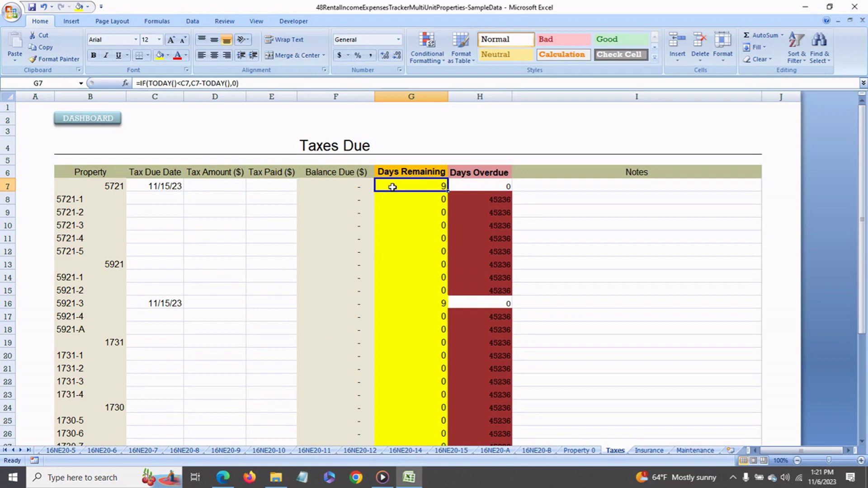
click(162, 189)
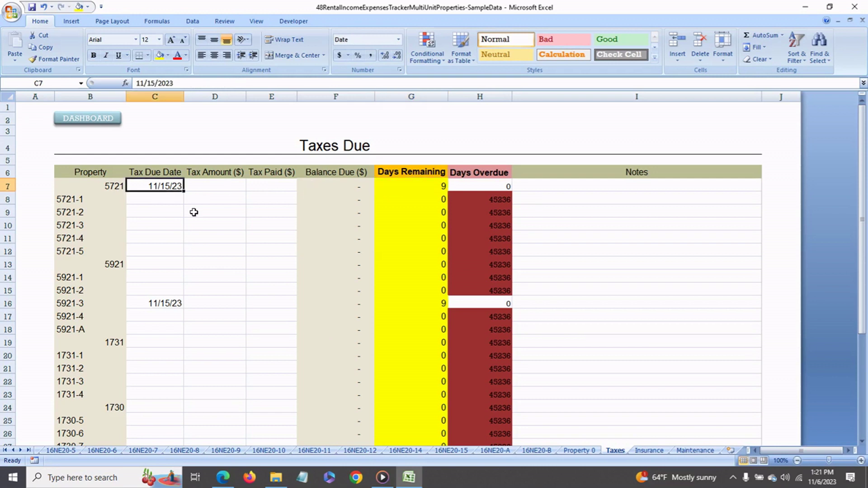
click(390, 190)
click(224, 192)
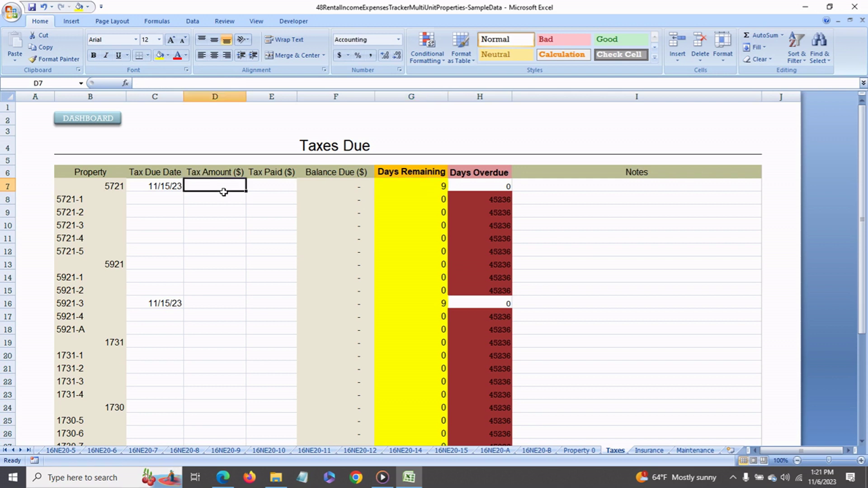
Set property 5721's tax amount to 2000 and change its tax due date to 12/10/23
text(2000)
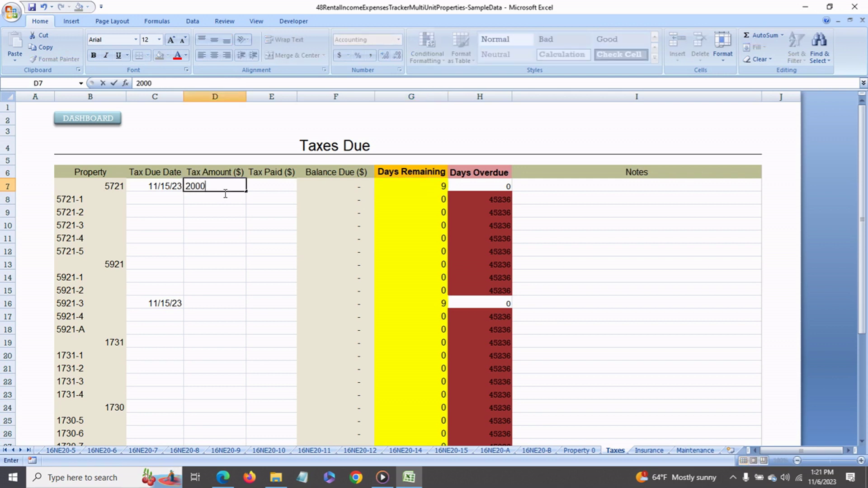
key(Return)
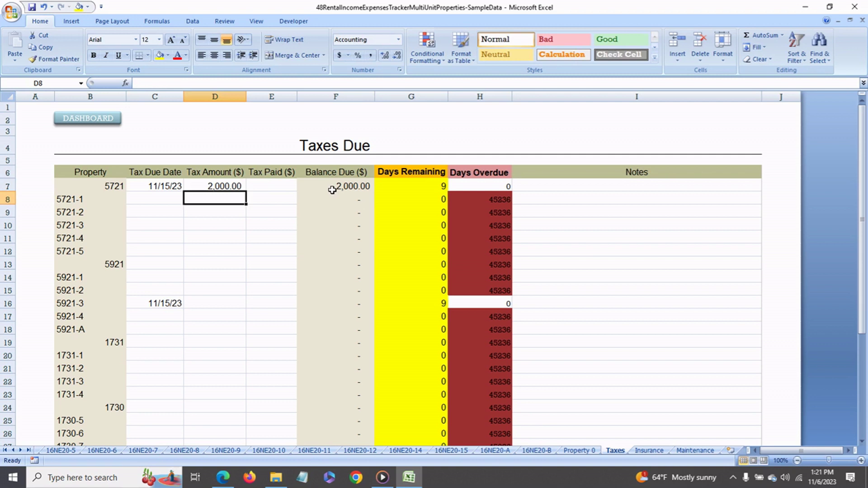
click(169, 190)
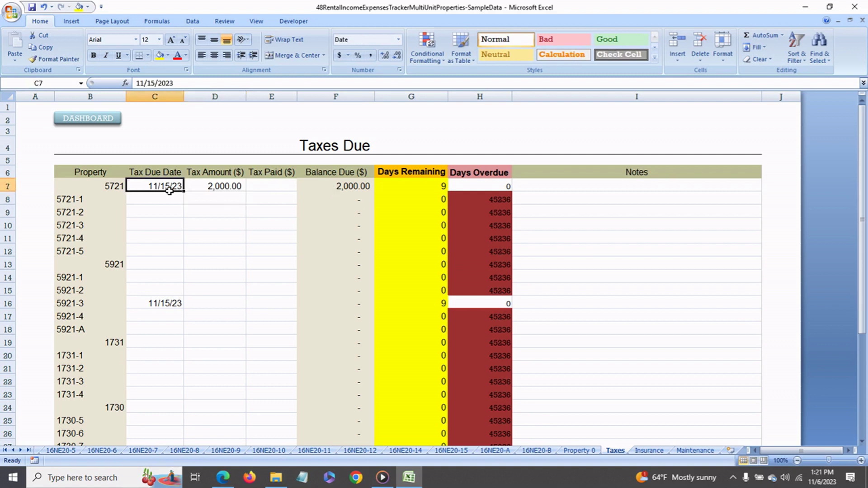
text(d)
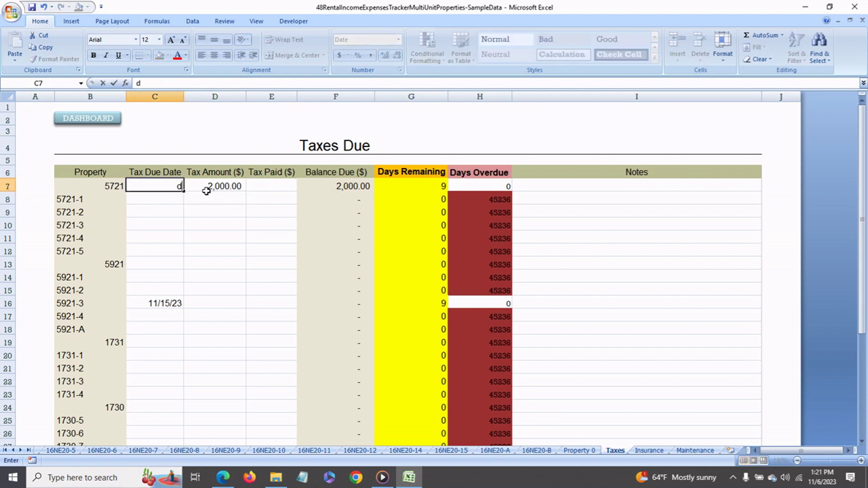
text(ec 10)
key(Return)
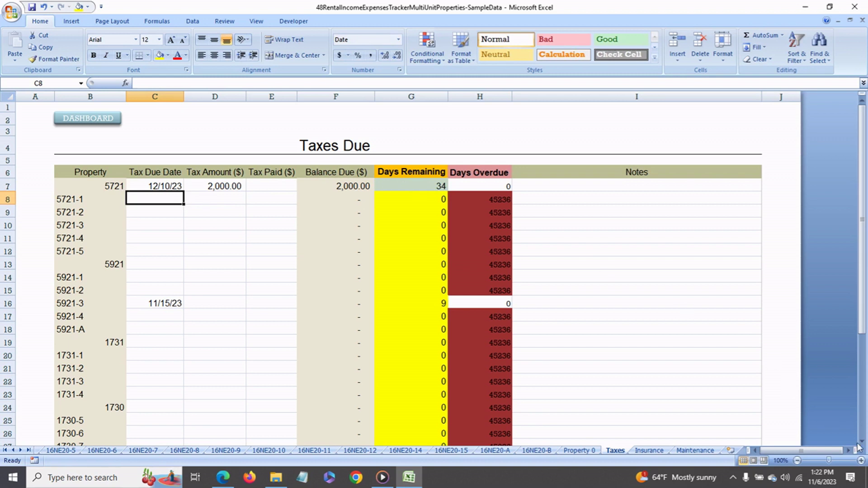
On the Insurance sheet, examine property 5721's insurance due date and its days-overdue formula
key(ctrl+Page_Down)
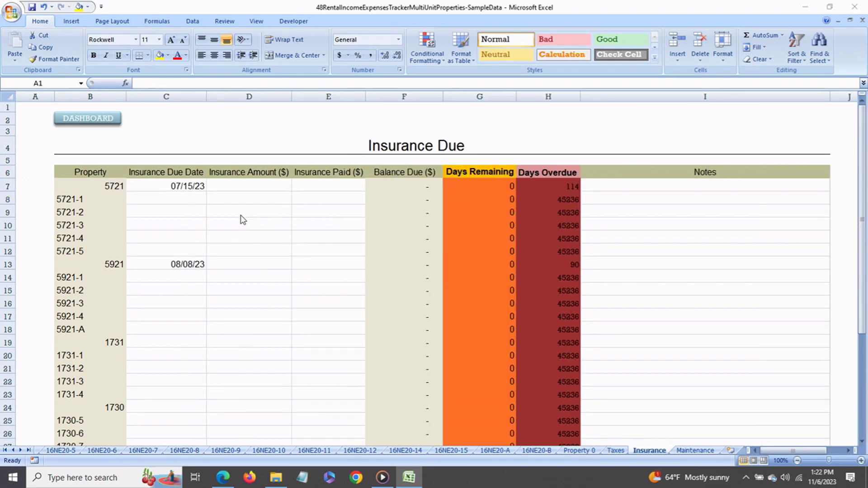
click(196, 190)
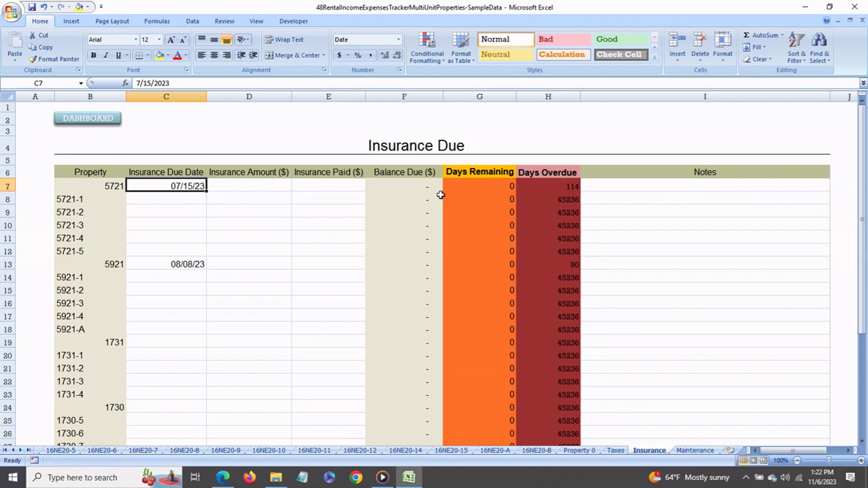
click(544, 190)
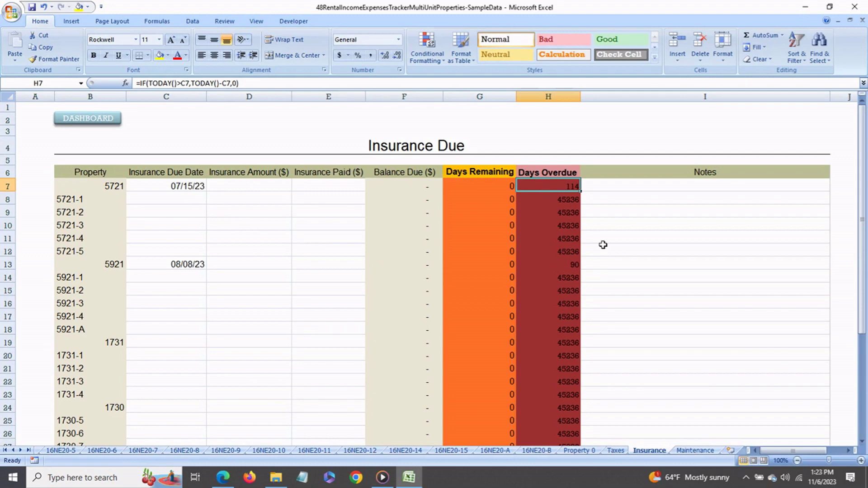
Review the spring, summer, fall, winter and year-round building maintenance items on the Maintenance sheet
click(688, 449)
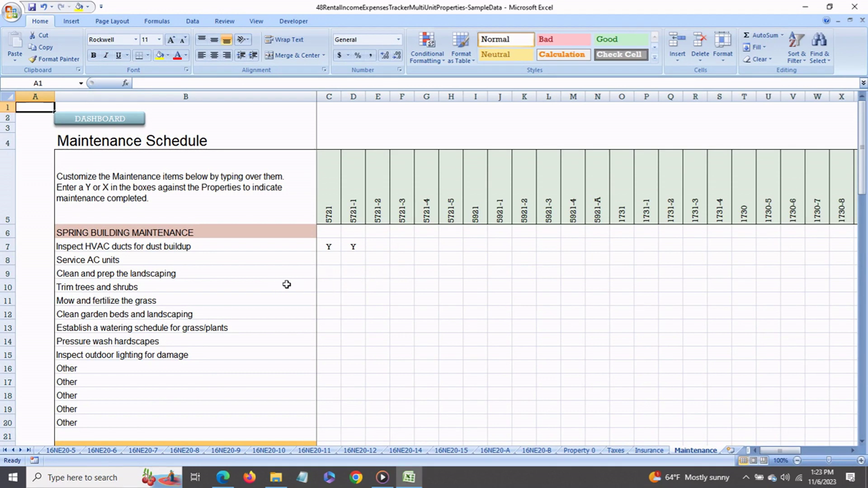
scroll(287, 285, down, 6)
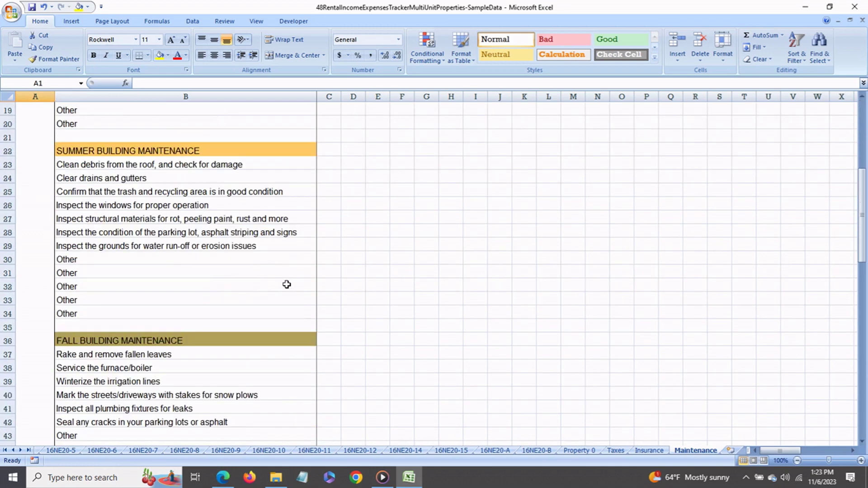
scroll(286, 285, down, 3)
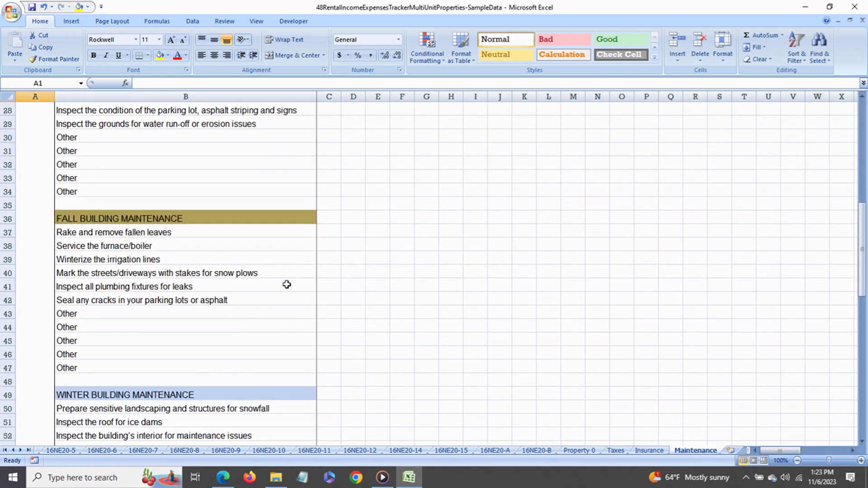
scroll(287, 285, down, 5)
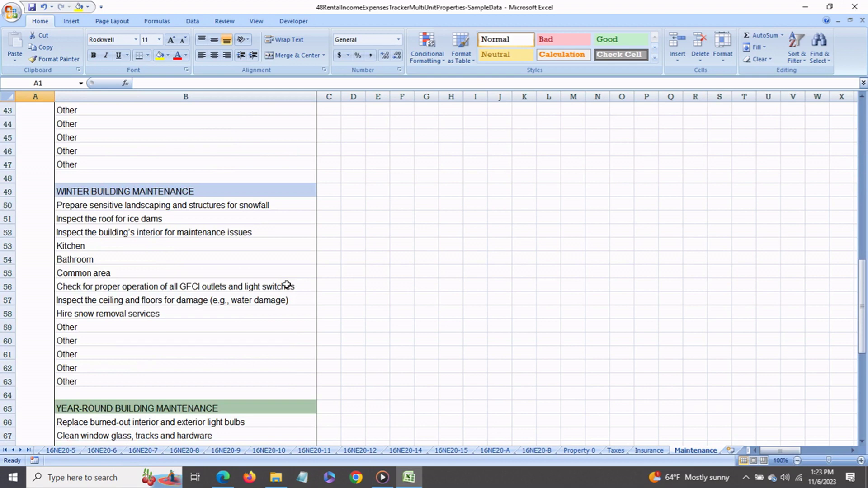
scroll(287, 284, down, 5)
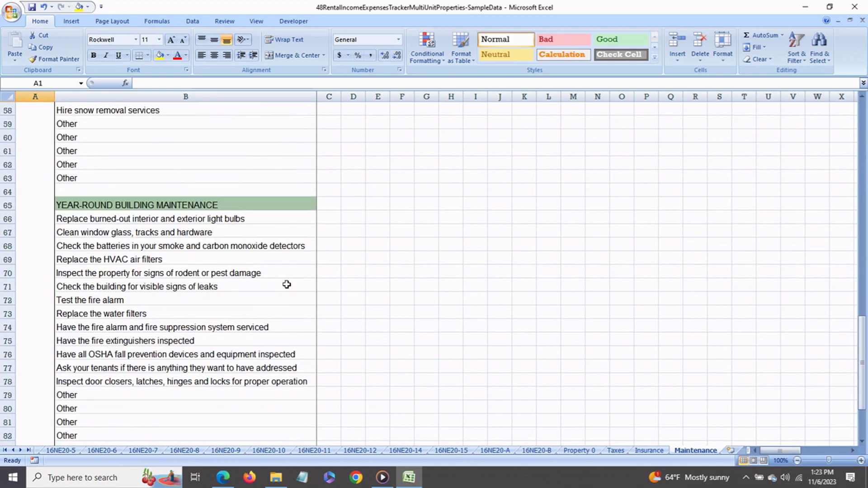
scroll(287, 285, up, 19)
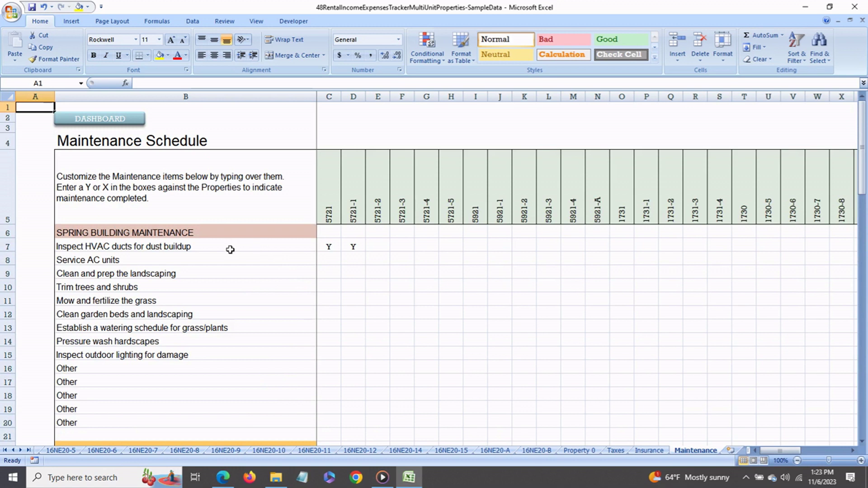
Replace the first Other item under Spring Building Maintenance, in cell B16, with Inspection
click(133, 370)
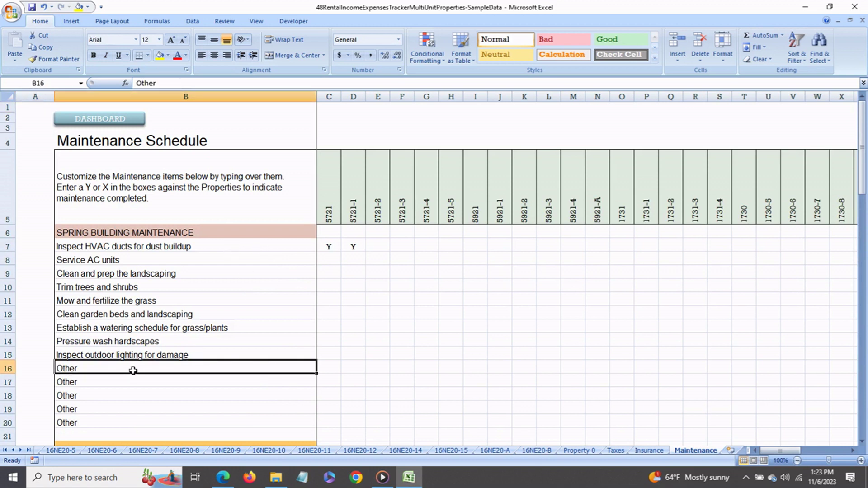
text(Inspection)
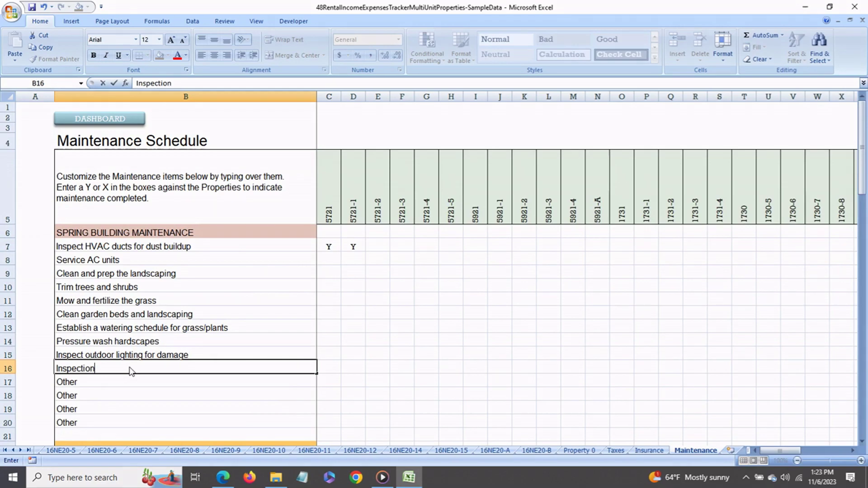
key(Return)
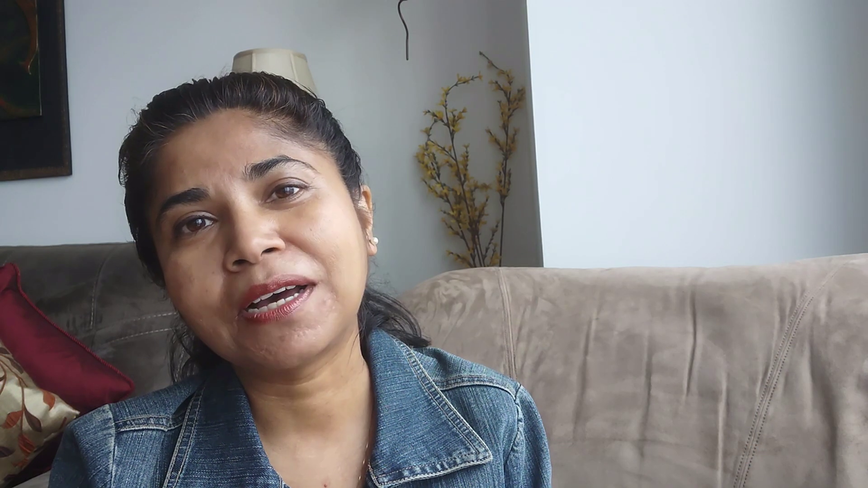